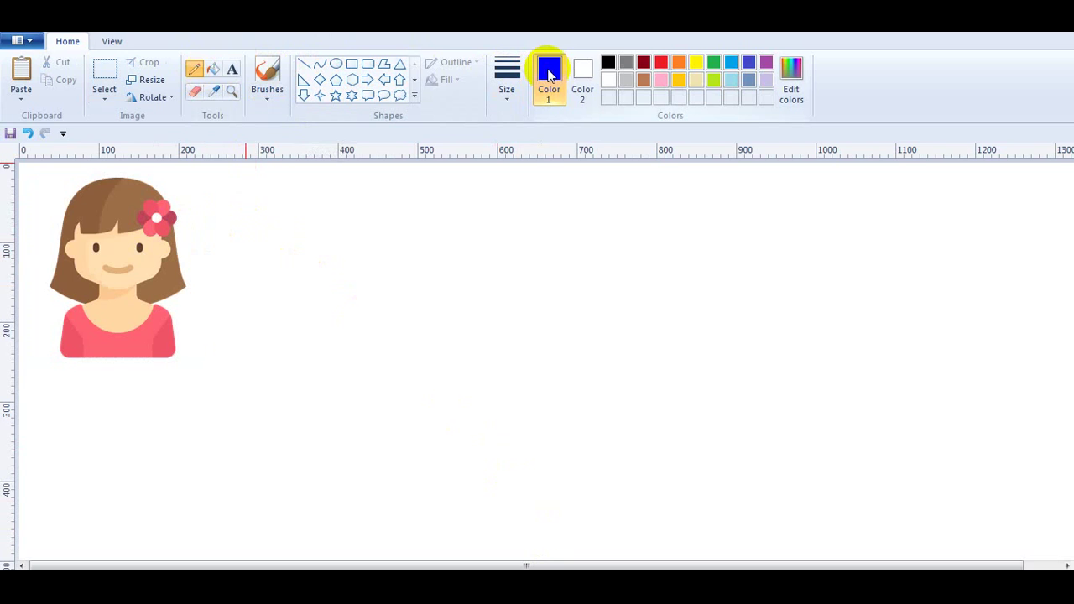
Step: Draw a black rounded rectangle about 150 by 135 pixels on the empty canvas beside the girl picture
click(608, 63)
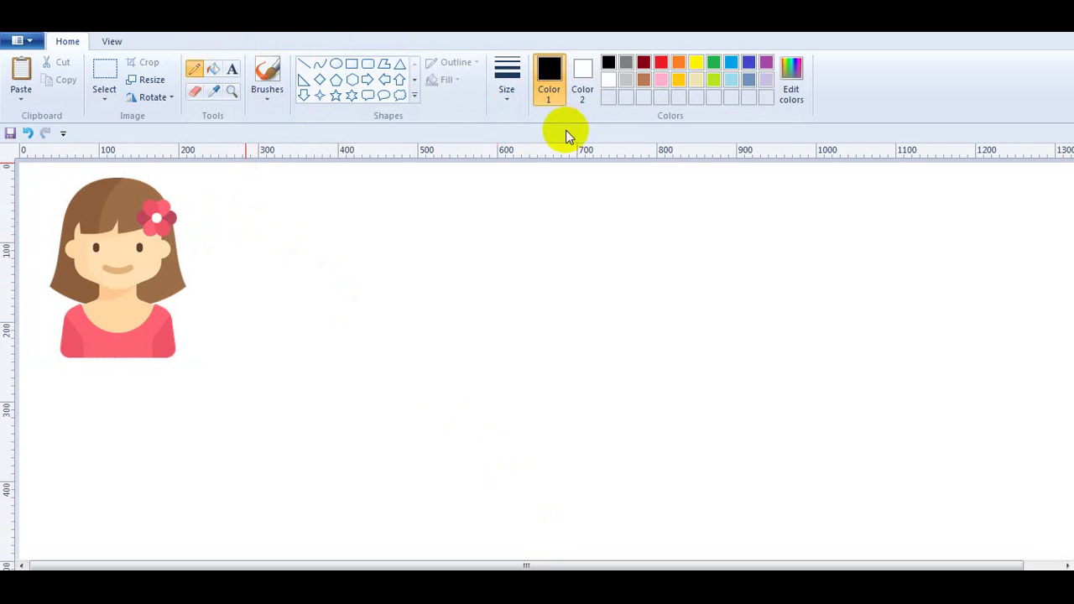
click(365, 69)
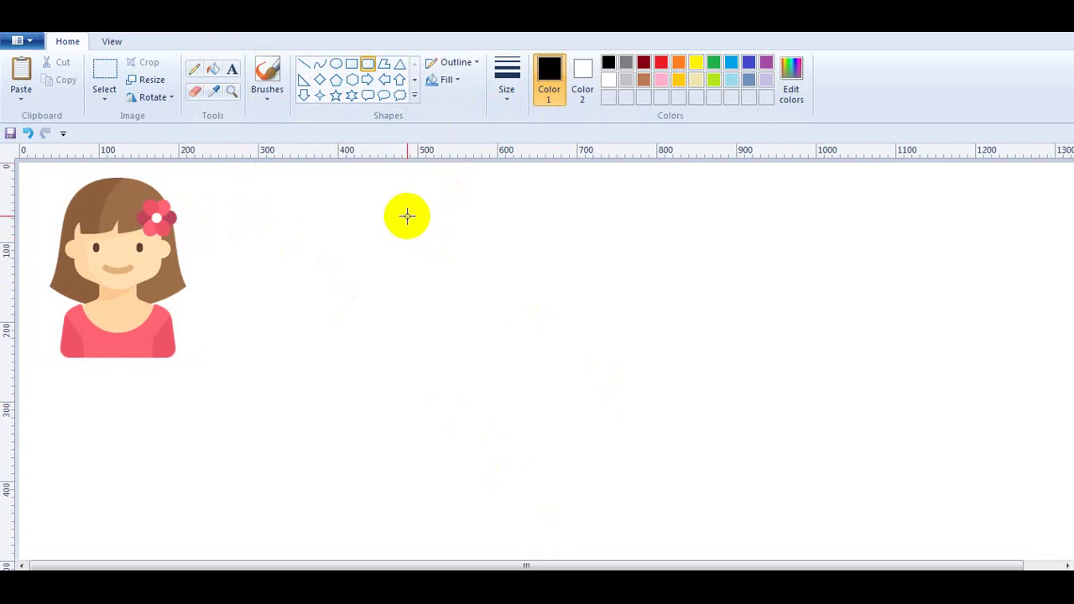
drag(406, 216, 524, 322)
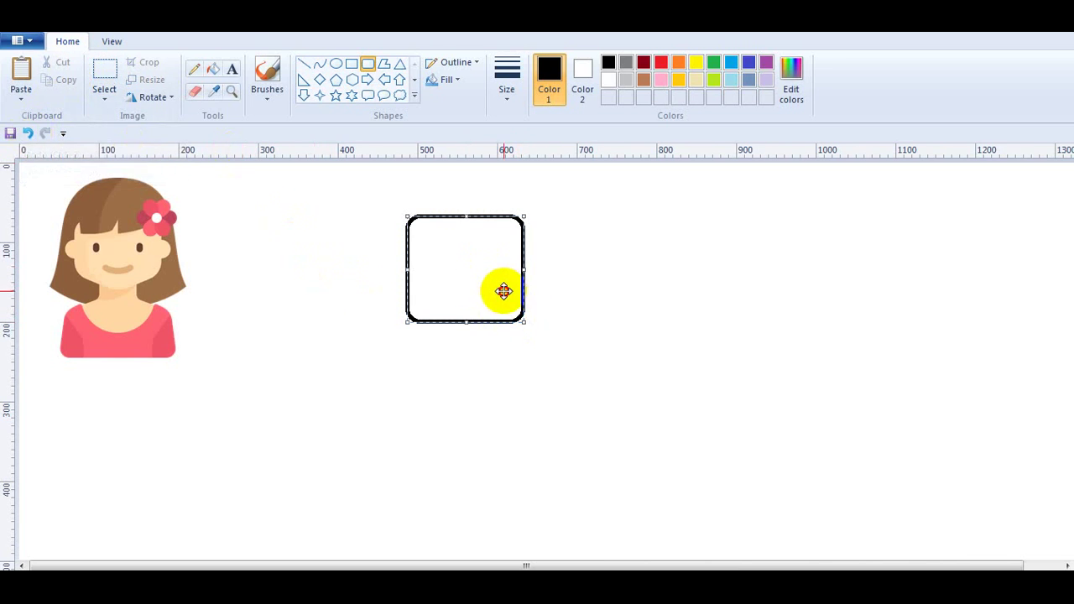
drag(501, 291, 522, 295)
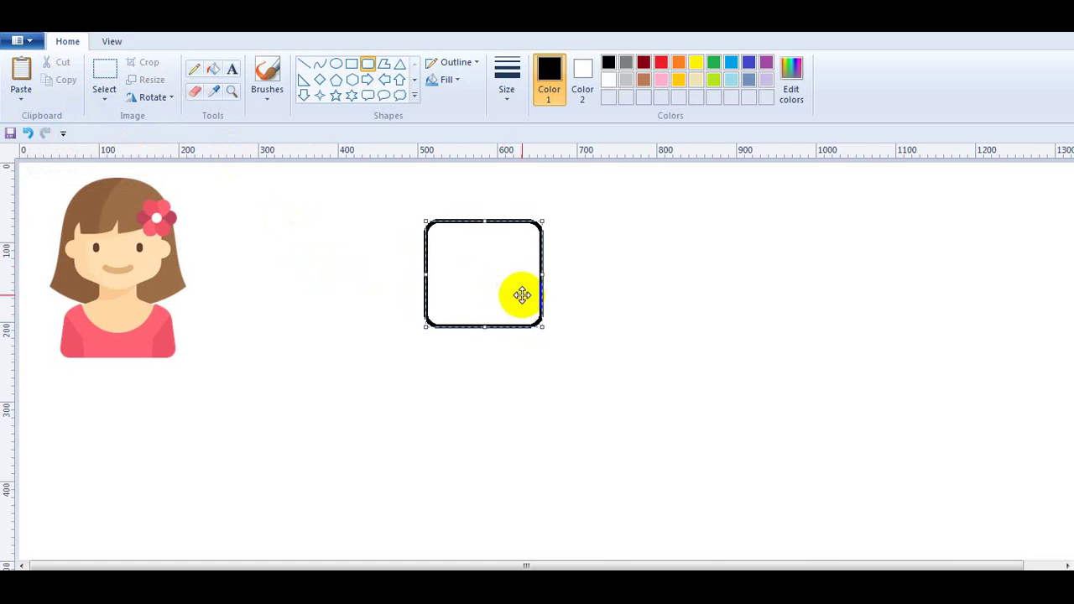
click(620, 276)
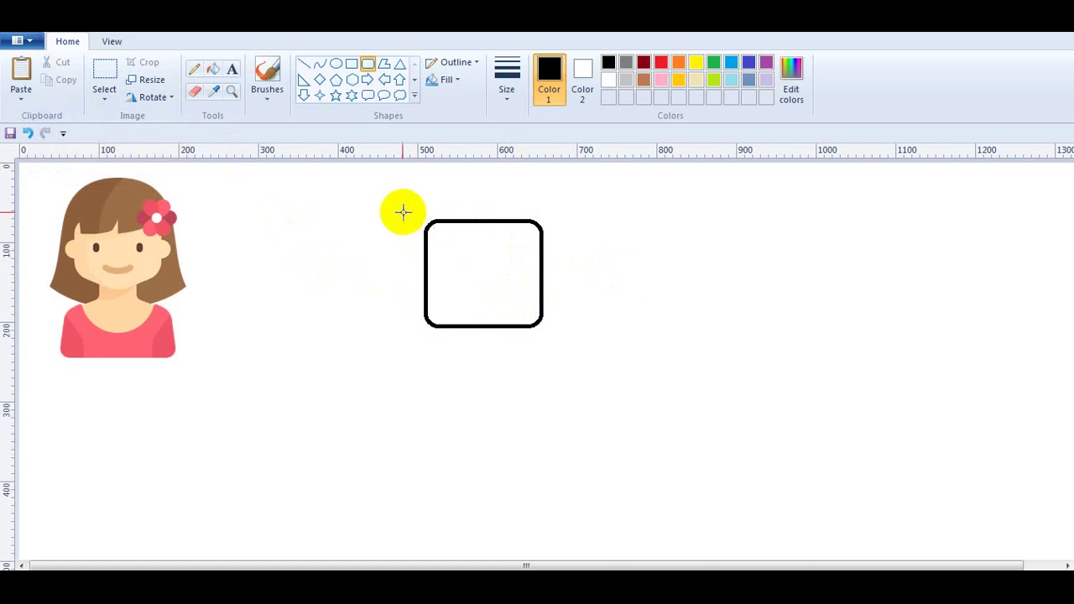
drag(402, 211, 510, 295)
click(26, 133)
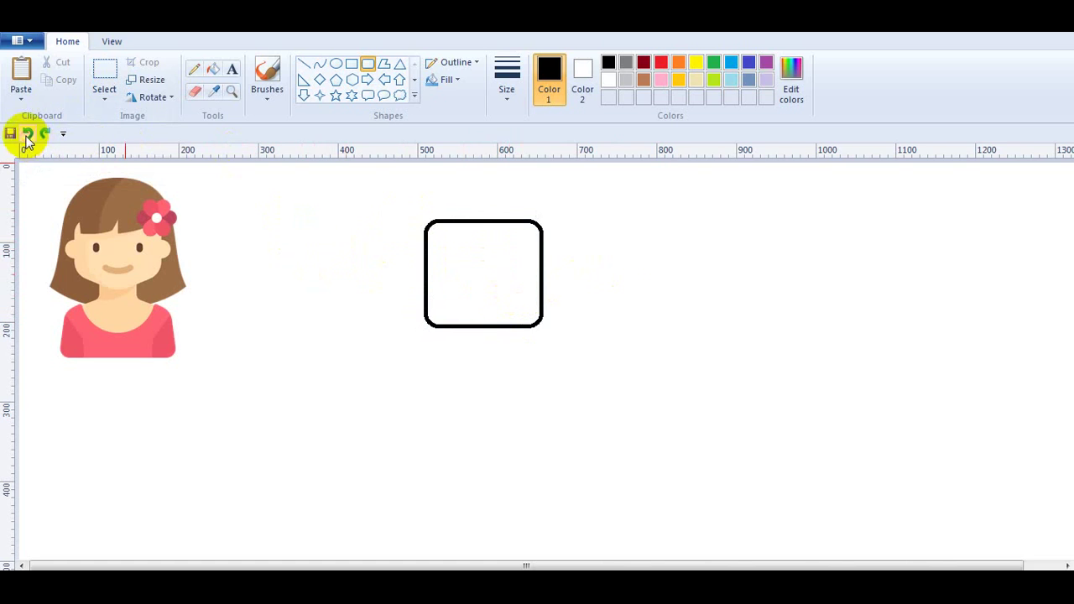
Step: Select the area around the rounded rectangle and move it about 25 pixels down
click(108, 77)
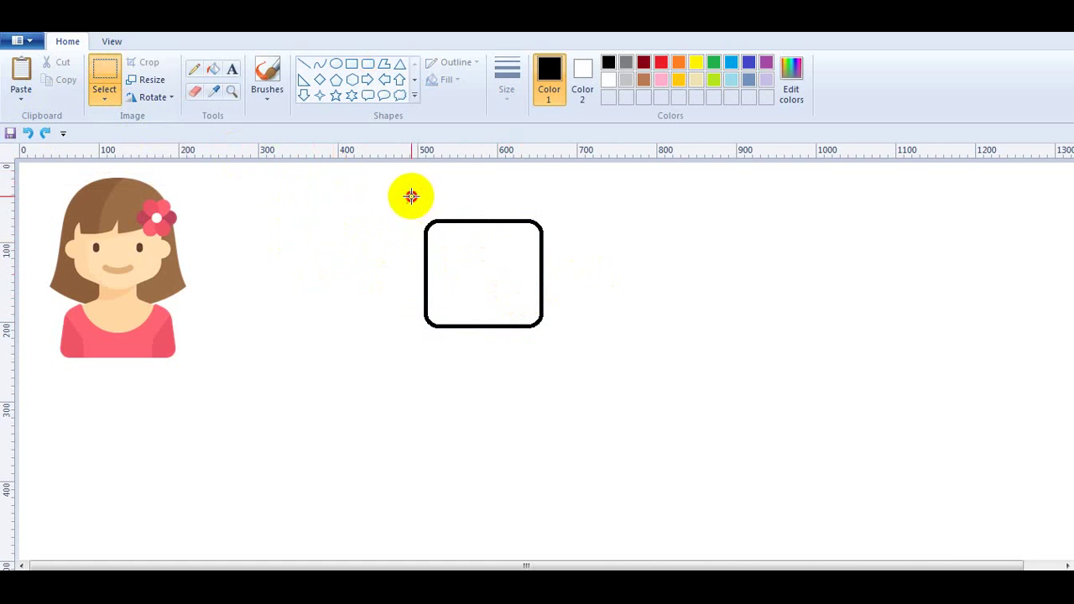
drag(412, 197, 554, 361)
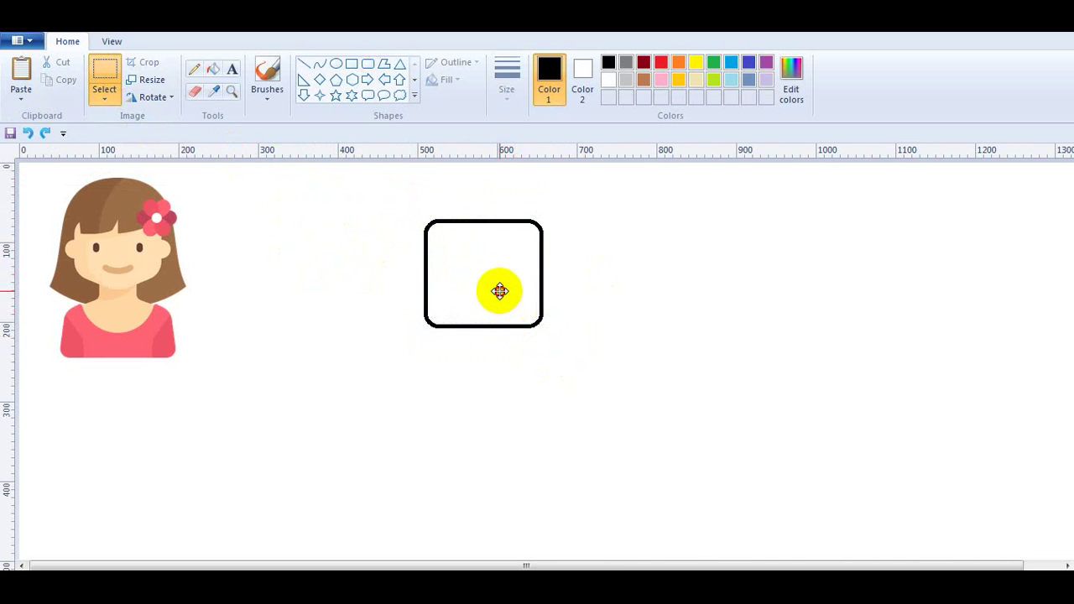
drag(499, 290, 499, 299)
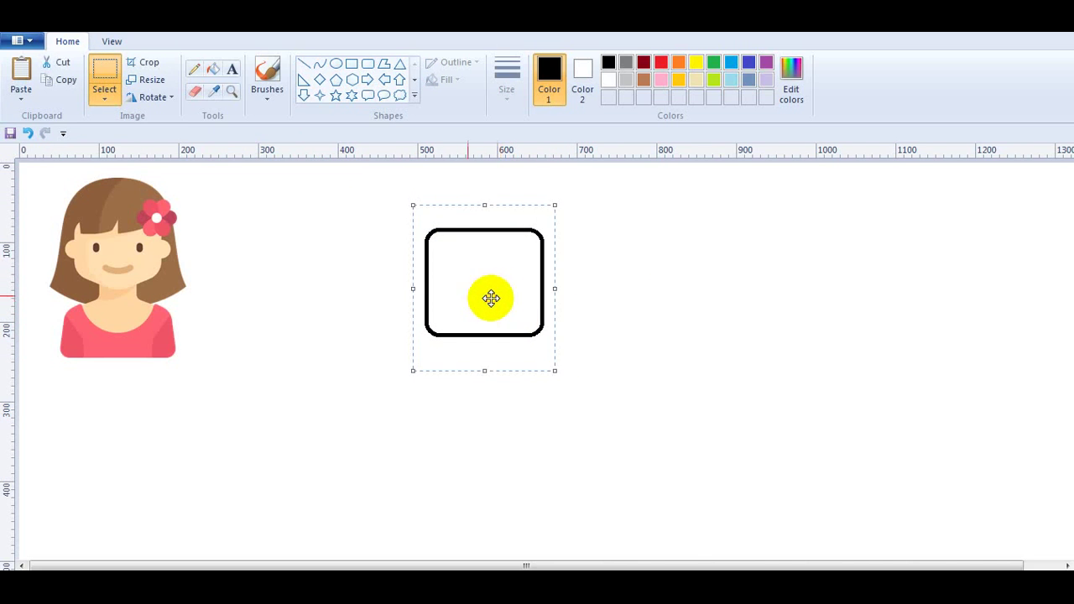
click(367, 263)
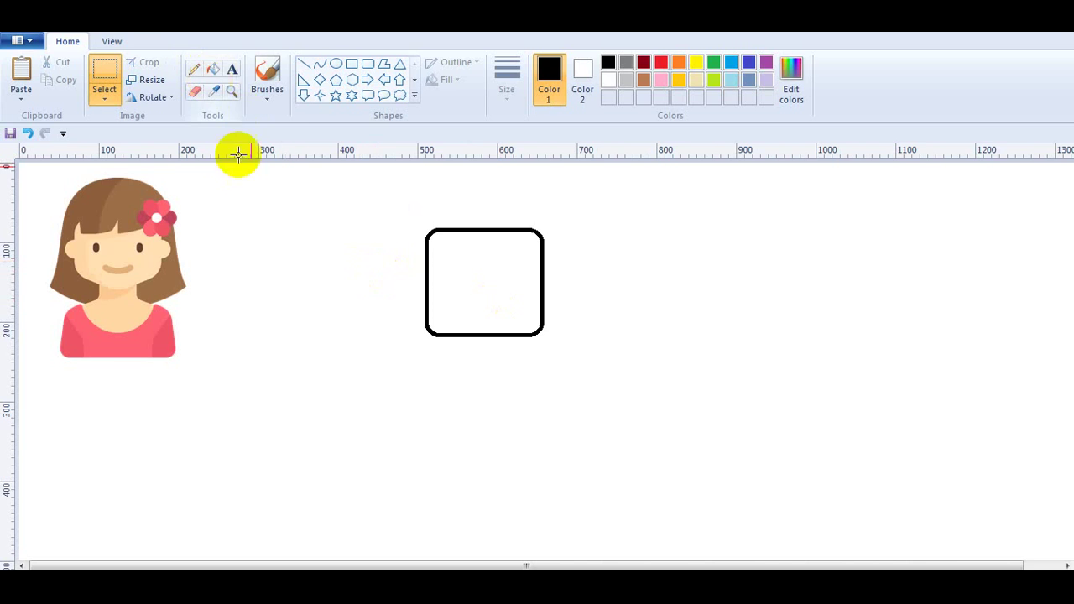
drag(425, 188, 576, 364)
drag(518, 315, 523, 327)
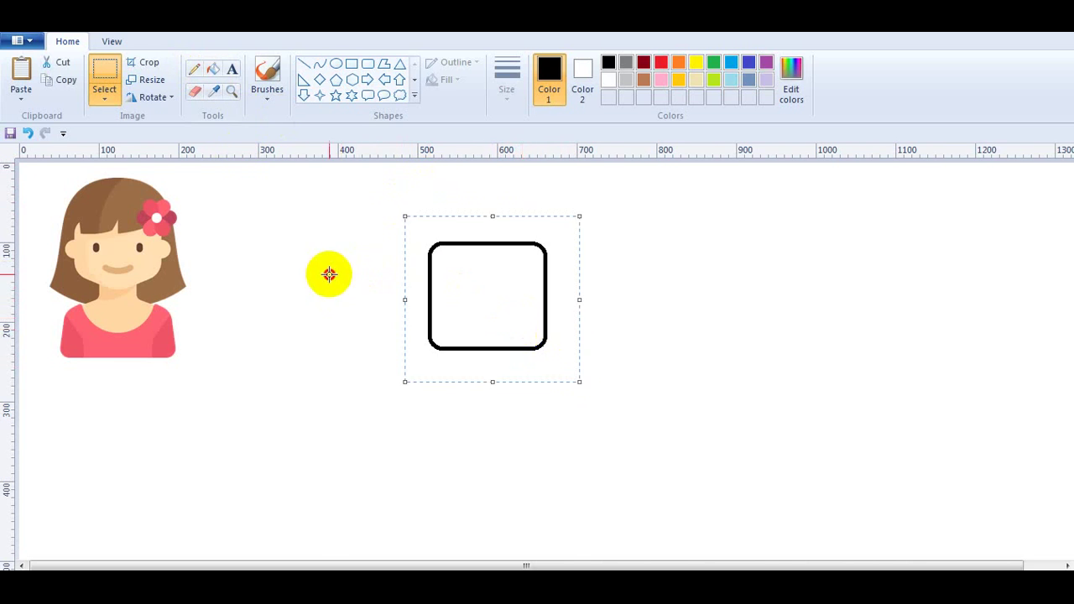
click(327, 262)
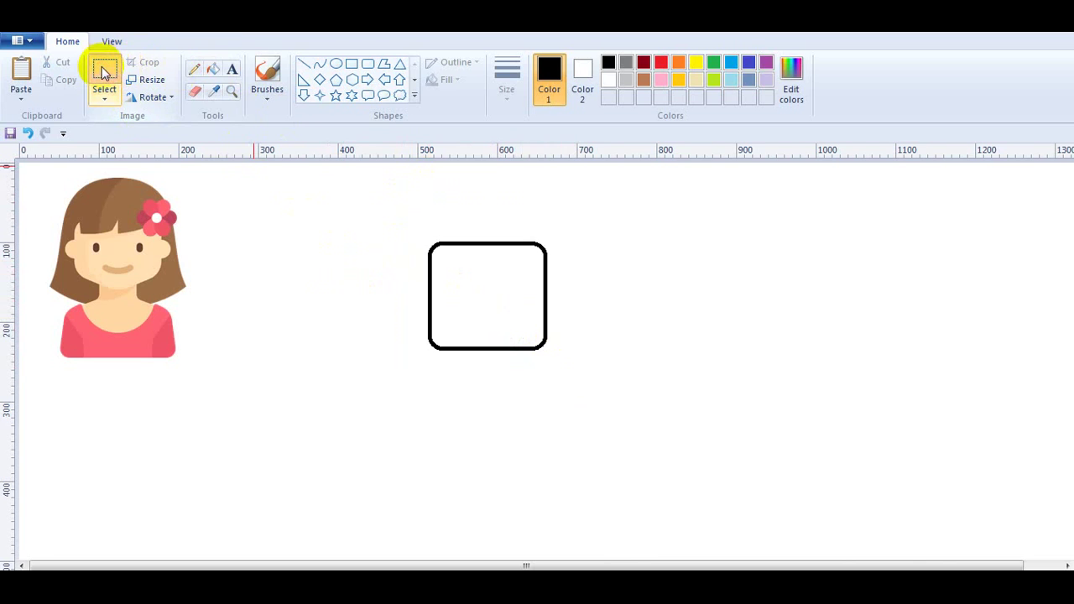
Step: Select the strip over the rounded rectangle's top edge and delete it, leaving the face outline open at the top
drag(420, 233, 556, 249)
key(Delete)
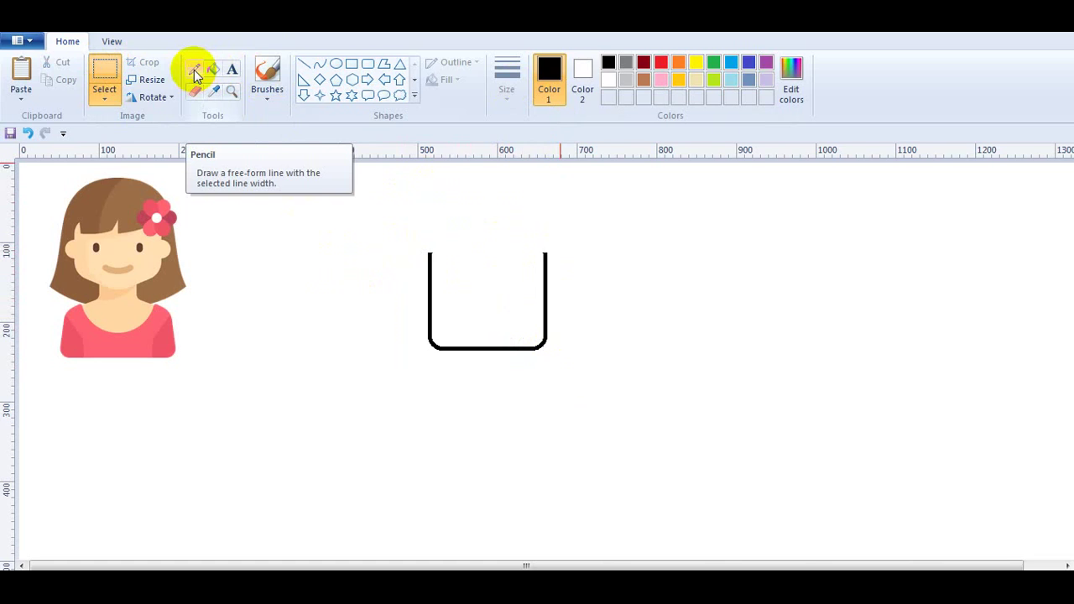
click(105, 104)
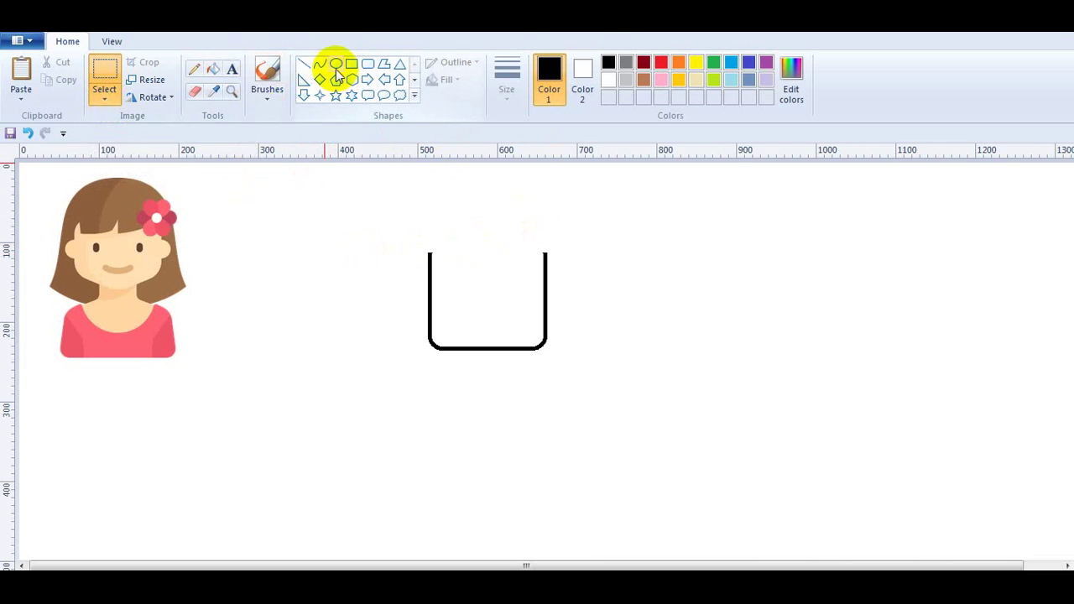
Step: Choose a line width for the Pencil and draw a jagged black fringe across the open top of the face outline
click(194, 69)
click(507, 79)
click(526, 174)
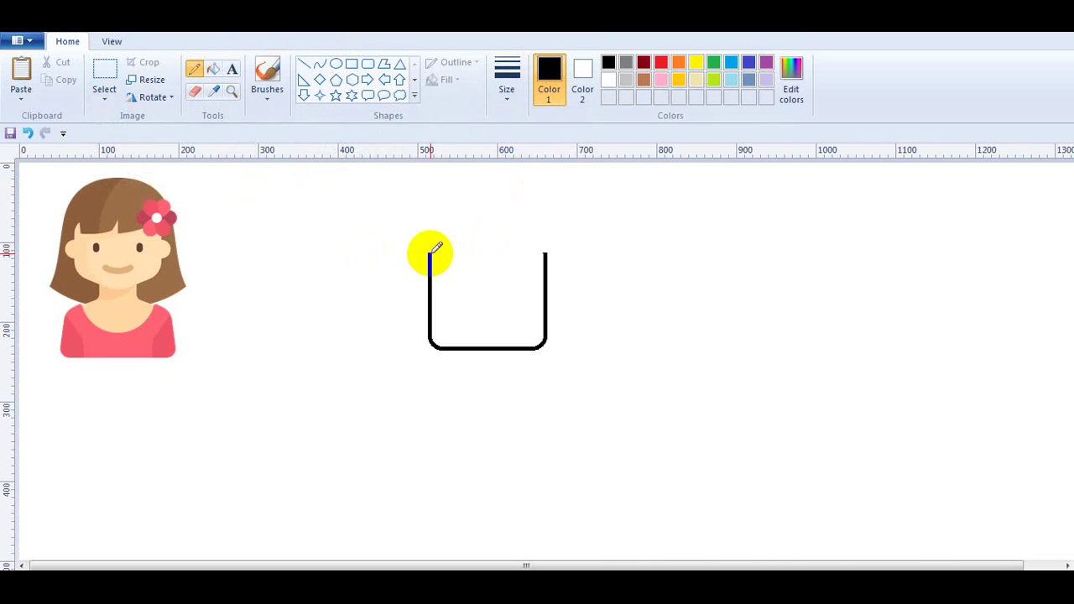
mouse_move(430, 254)
mouse_down()
mouse_move(439, 242)
mouse_move(440, 262)
mouse_move(496, 242)
mouse_move(496, 257)
mouse_move(535, 252)
mouse_up()
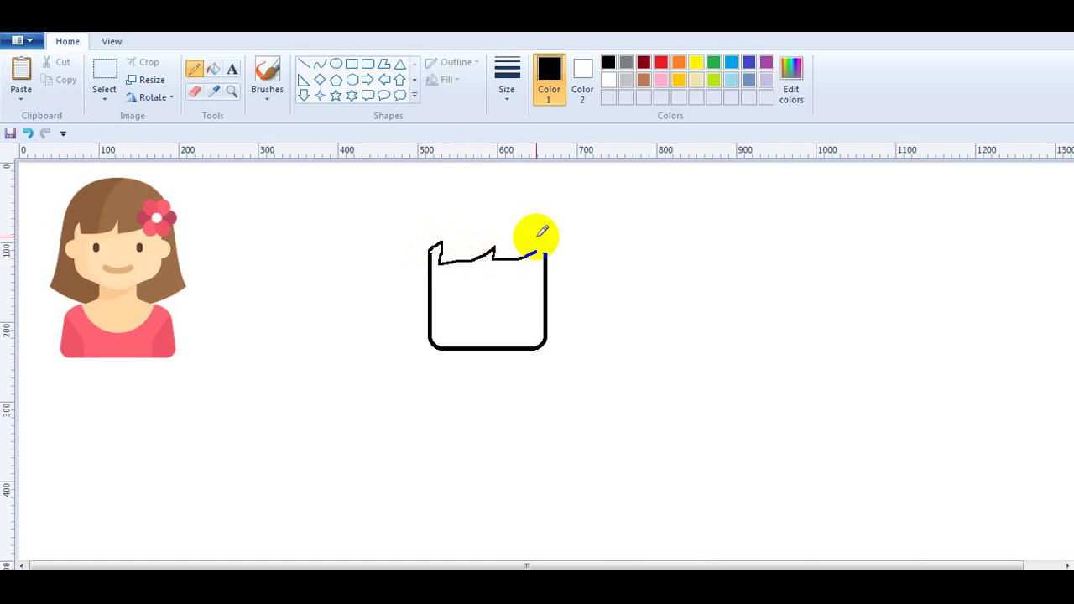
Step: Draw a small black flower with several petals at the upper right corner of the face outline with the Pencil
mouse_move(537, 235)
mouse_down()
mouse_move(532, 242)
mouse_move(544, 242)
mouse_up()
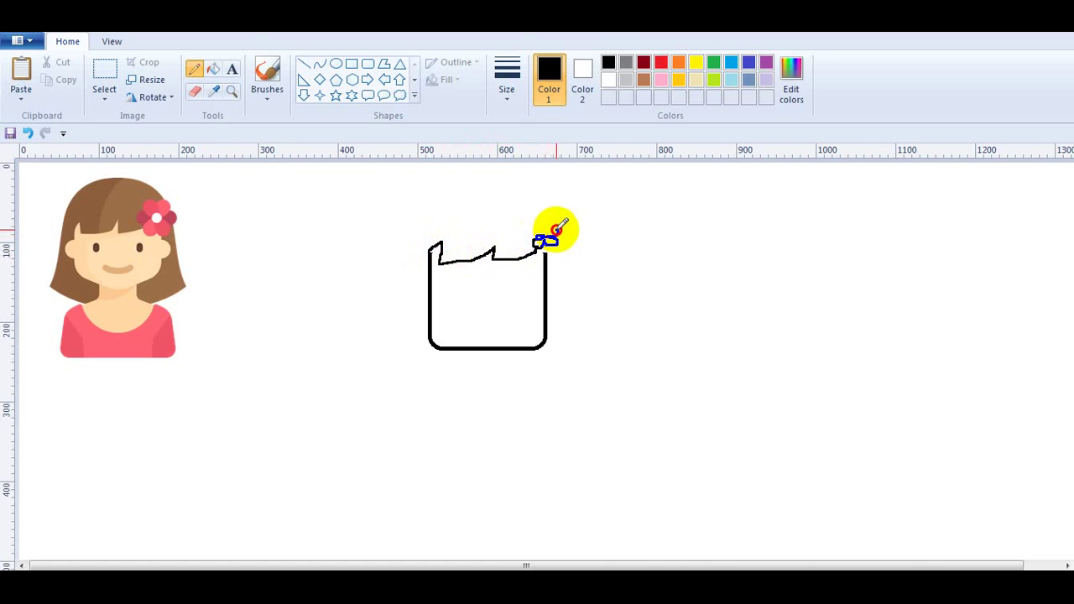
drag(547, 233, 542, 238)
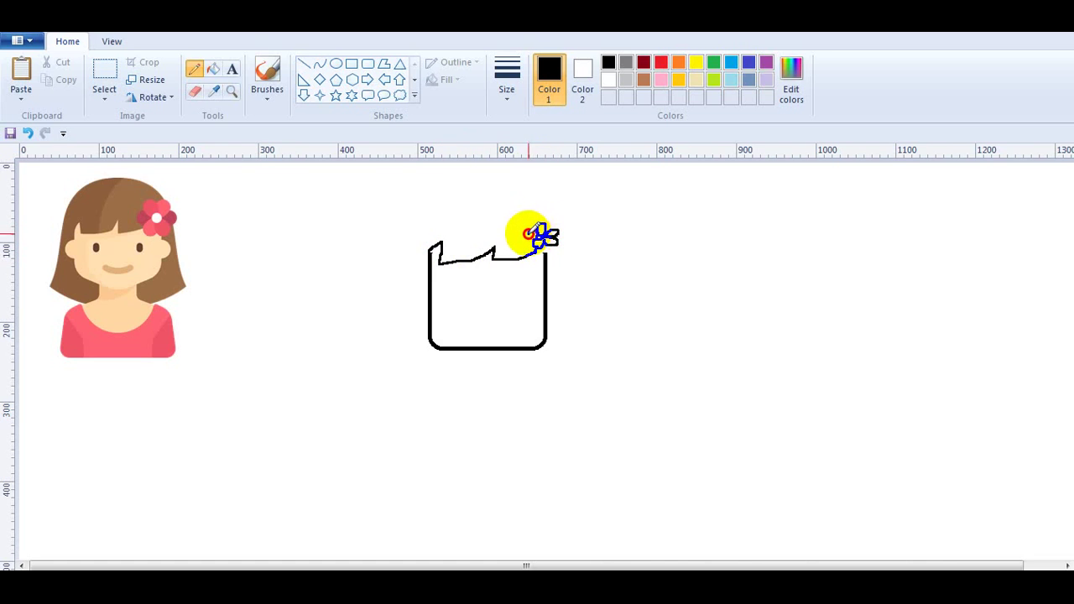
mouse_move(552, 245)
mouse_down()
mouse_move(543, 252)
mouse_move(541, 240)
mouse_up()
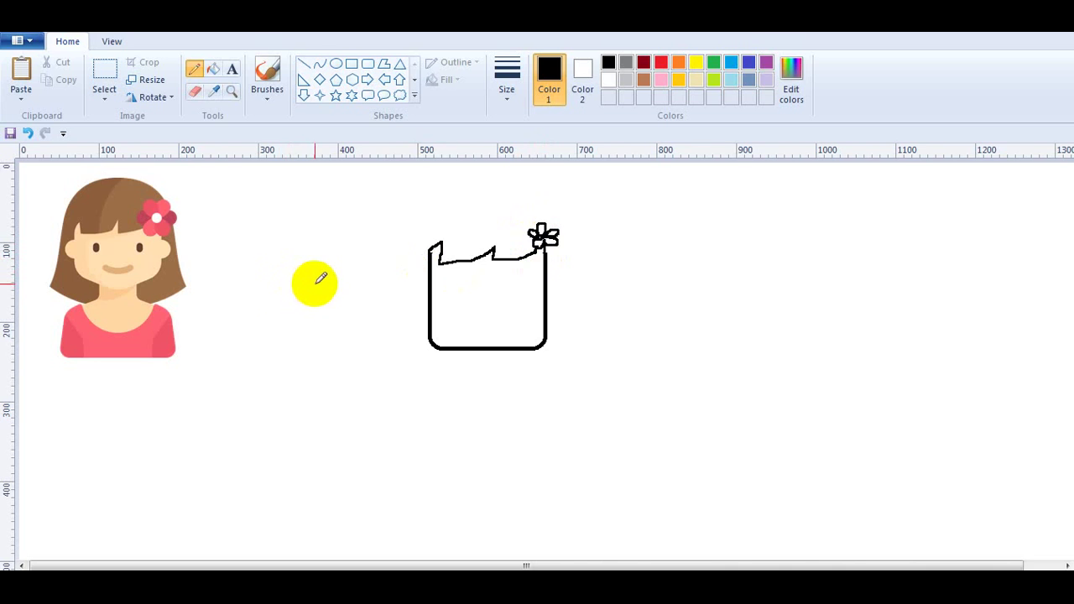
Step: Draw two small dark red upright ellipses about 20 pixels tall below the fringe as the eyes
click(338, 66)
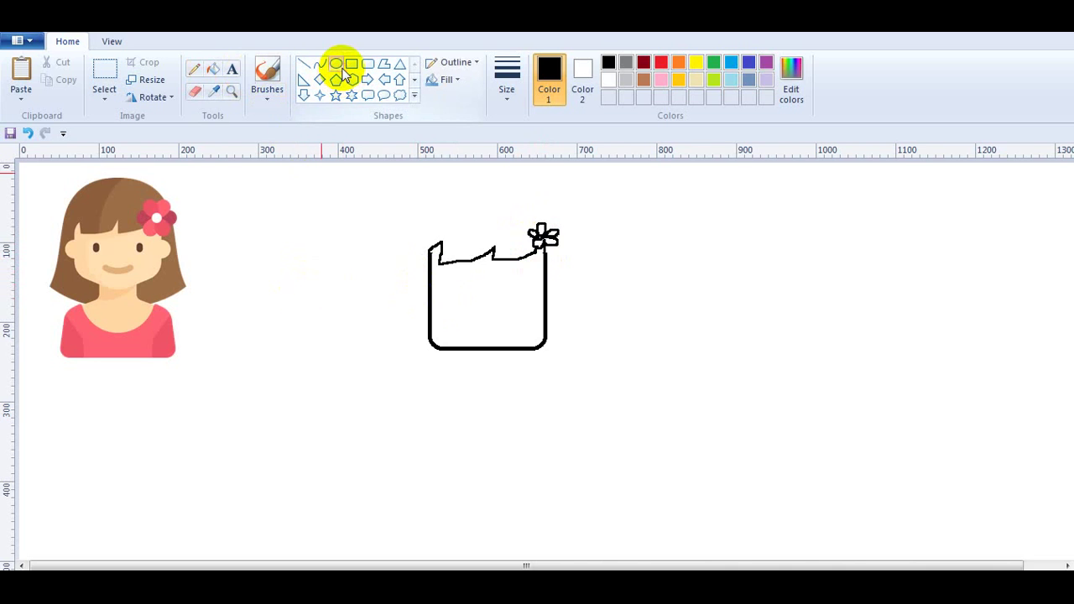
click(551, 74)
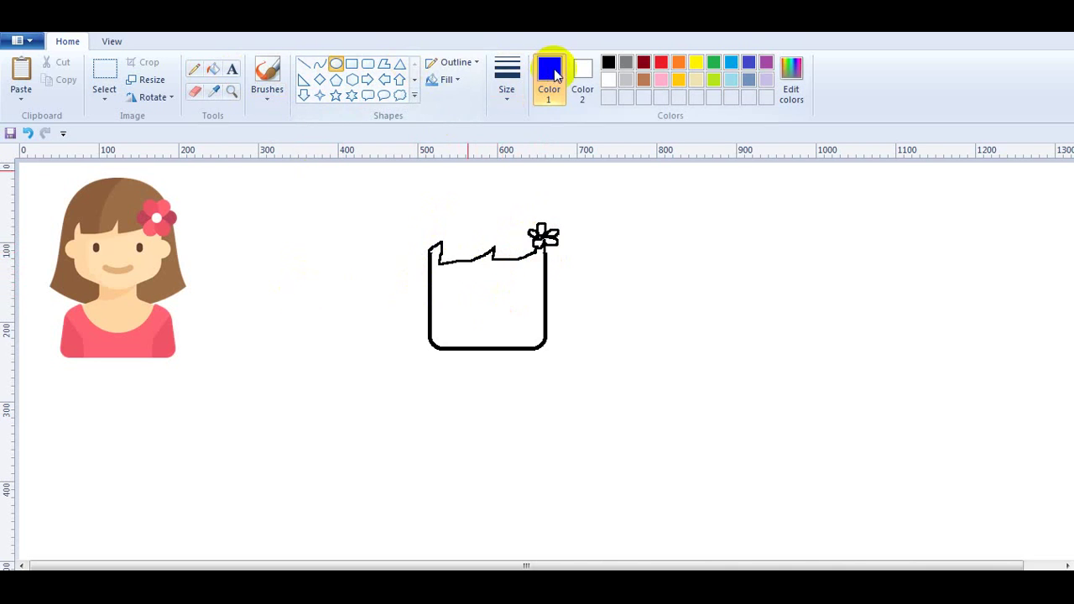
click(647, 66)
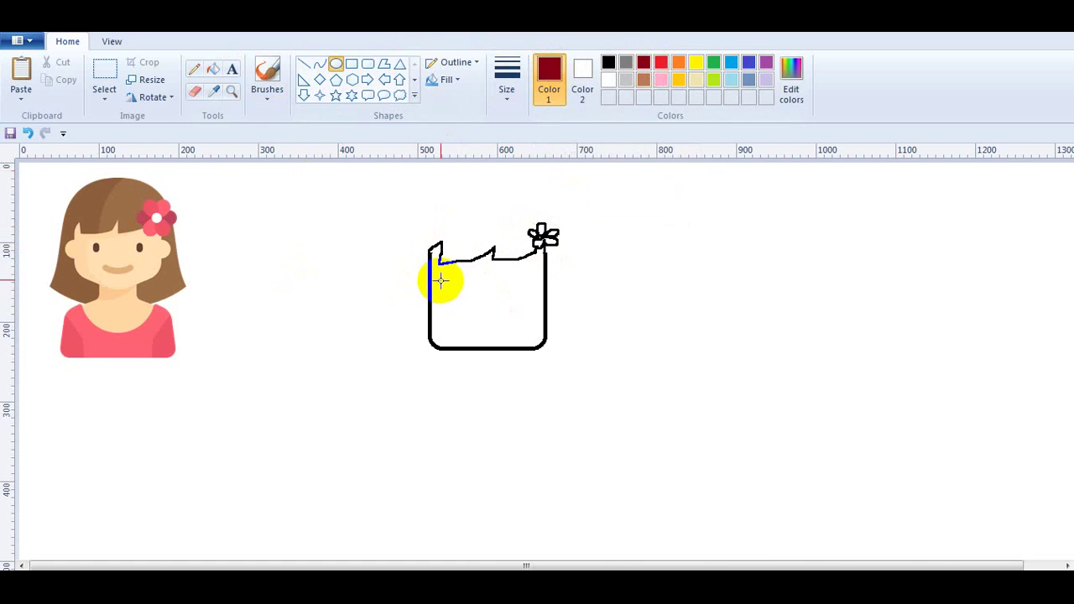
mouse_move(438, 280)
mouse_down()
mouse_move(441, 268)
mouse_move(450, 279)
mouse_up()
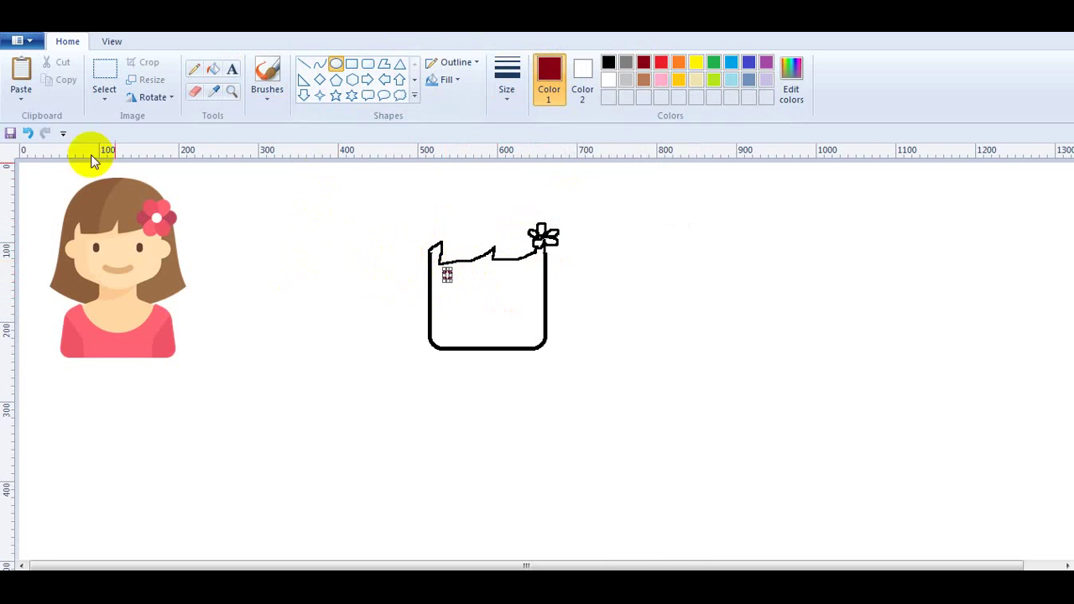
click(27, 132)
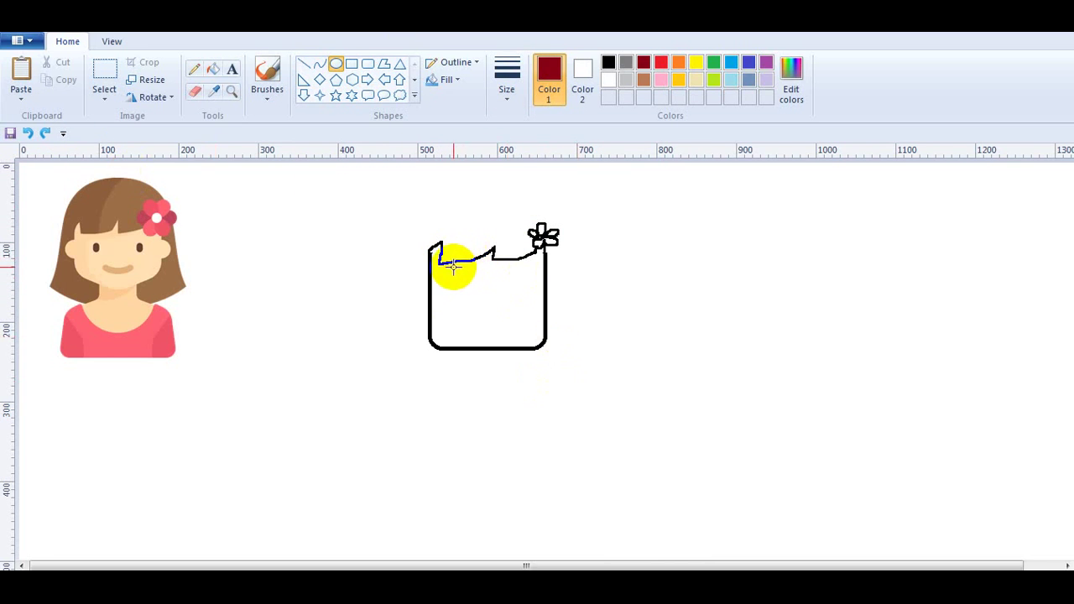
drag(453, 267, 523, 279)
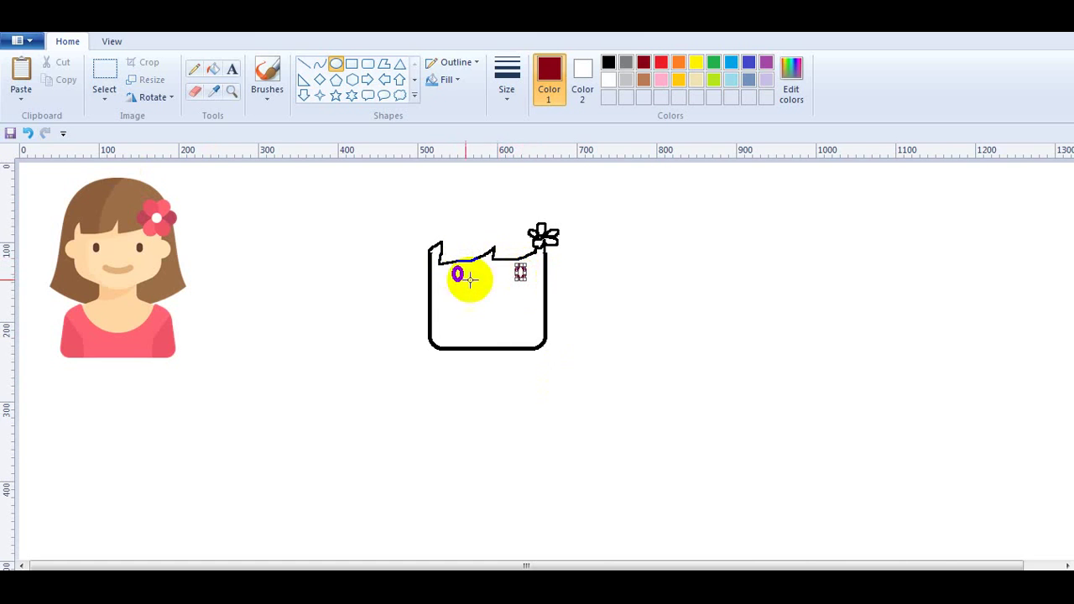
click(27, 132)
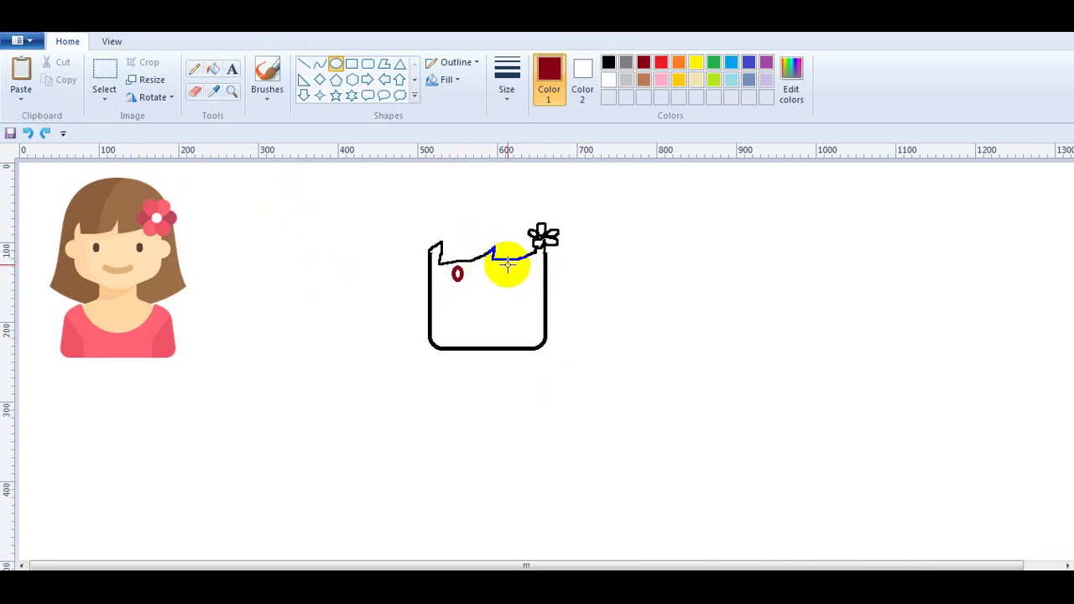
drag(511, 263, 520, 277)
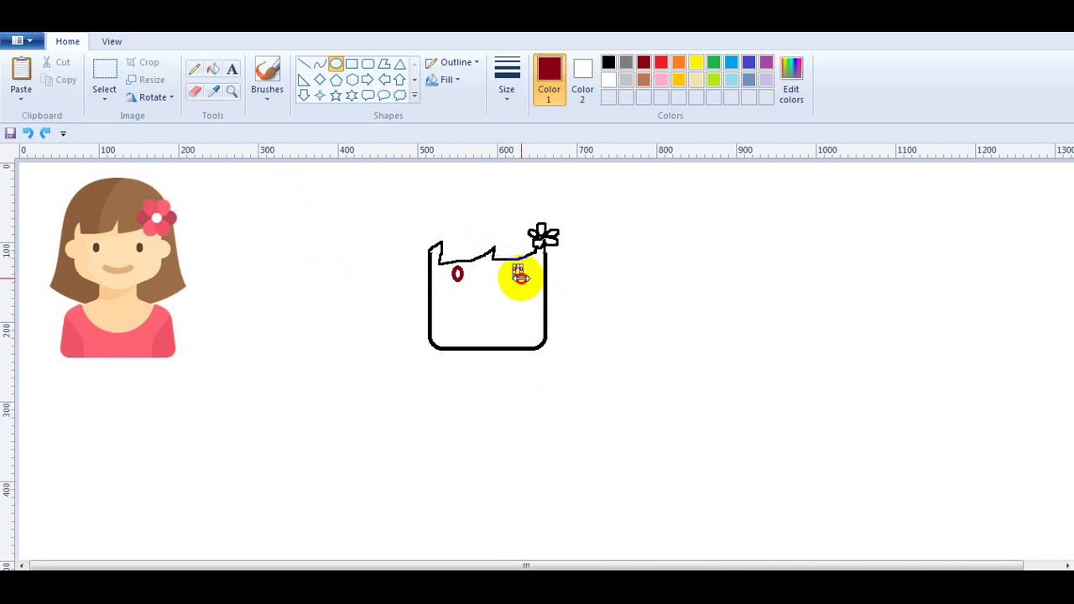
click(562, 292)
click(27, 133)
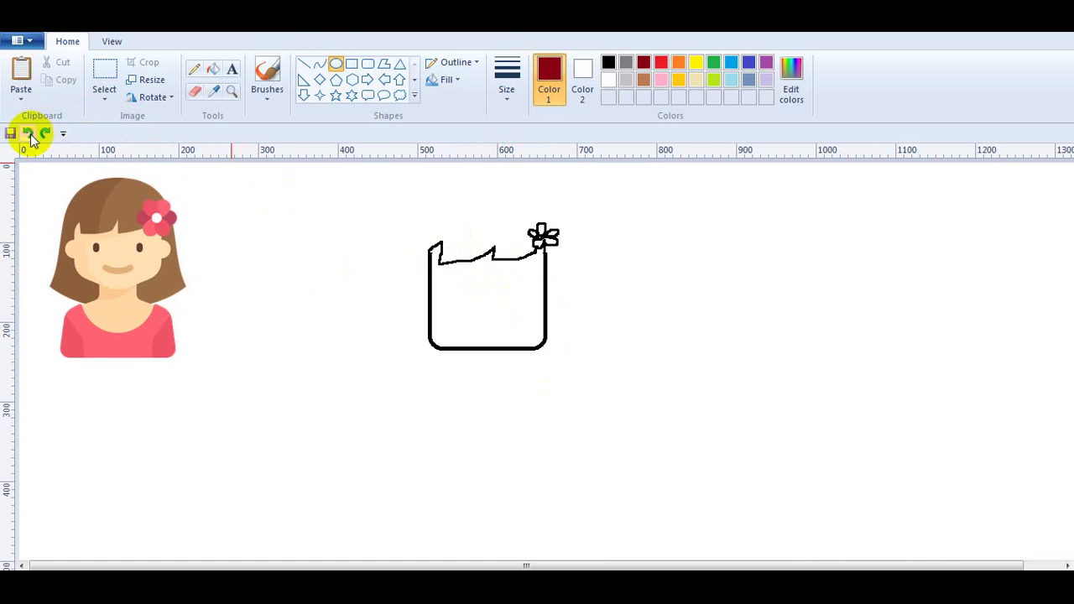
drag(454, 267, 518, 281)
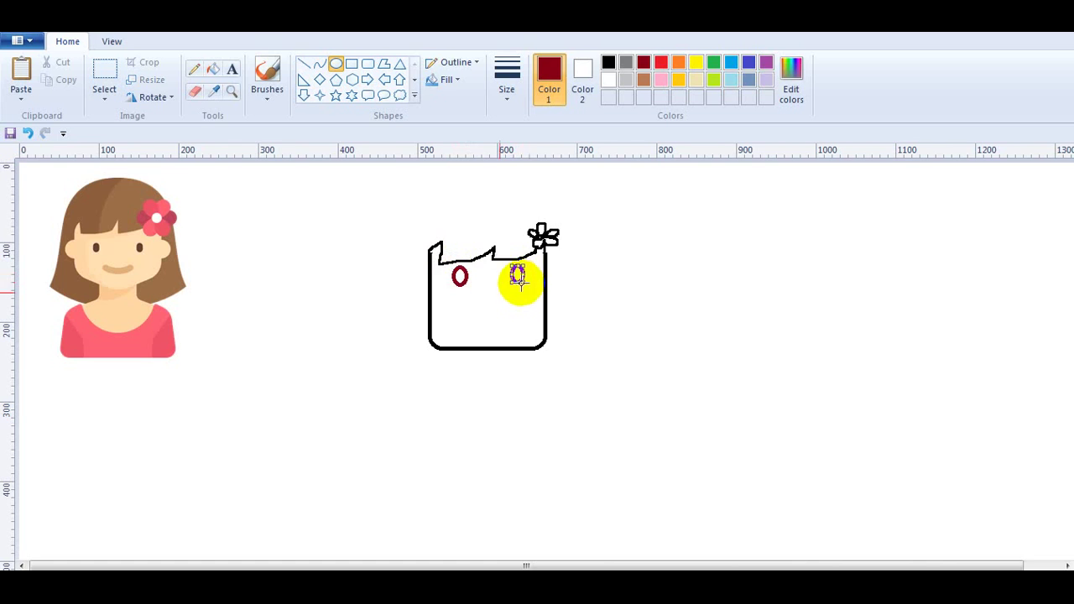
Step: Draw a red curve about 45 pixels wide, bowed downward, below the eyes as a smiling mouth
click(320, 64)
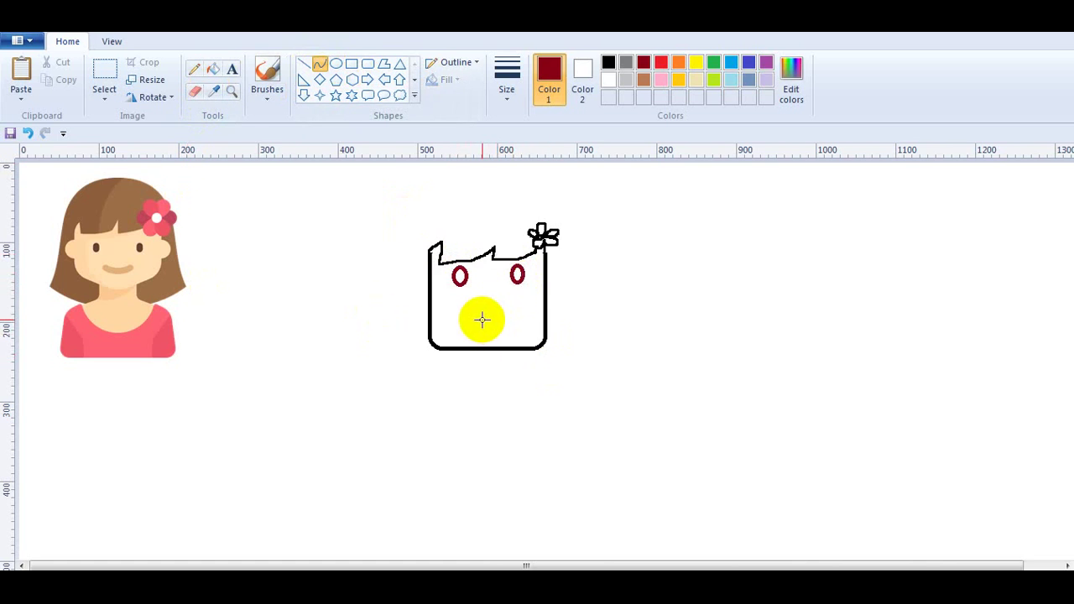
click(679, 62)
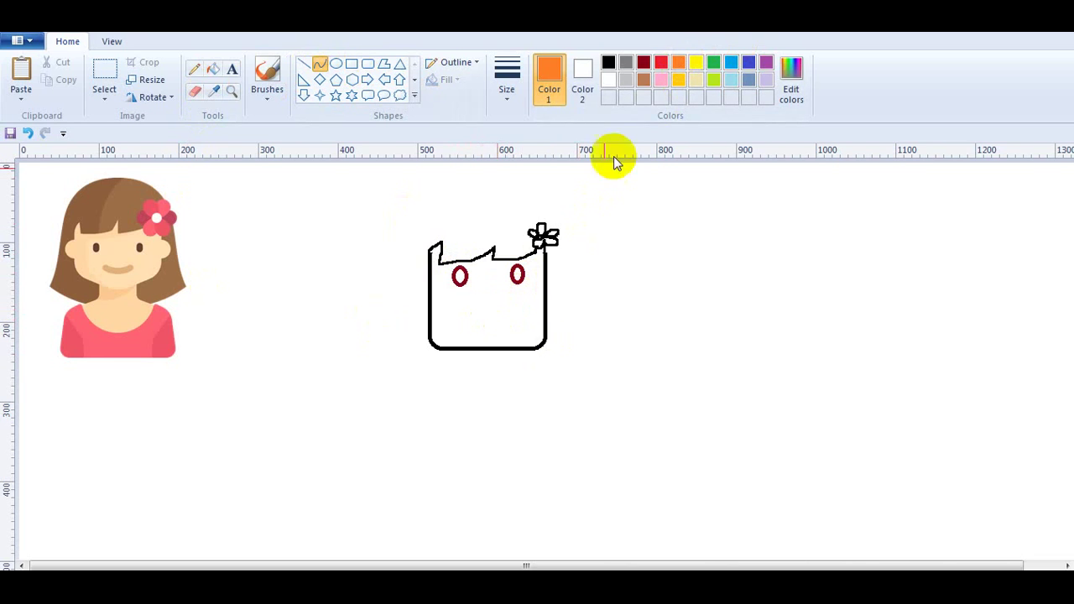
click(661, 62)
mouse_move(475, 316)
mouse_down()
mouse_move(507, 316)
mouse_move(510, 326)
mouse_move(492, 314)
mouse_move(493, 326)
mouse_up()
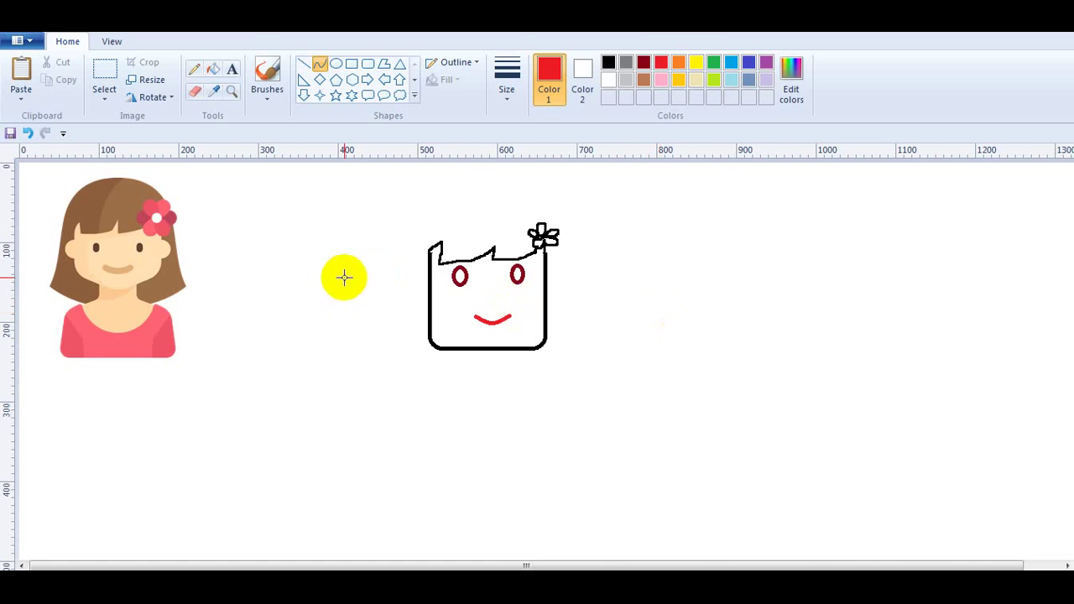
Step: Draw two black neck lines with the Pencil below the face, each curving outward toward a shoulder
click(611, 63)
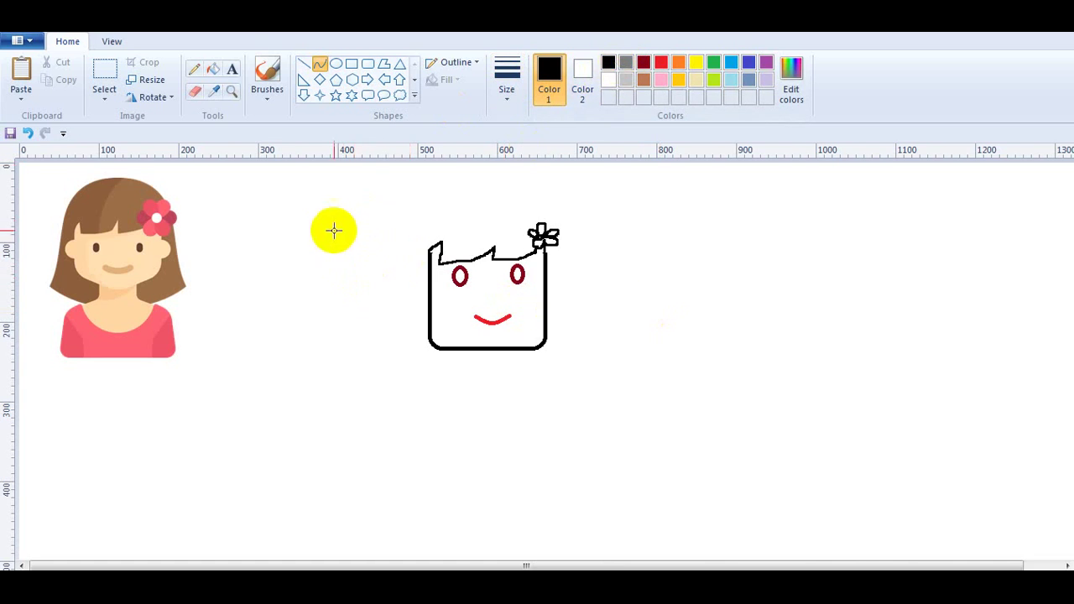
click(194, 69)
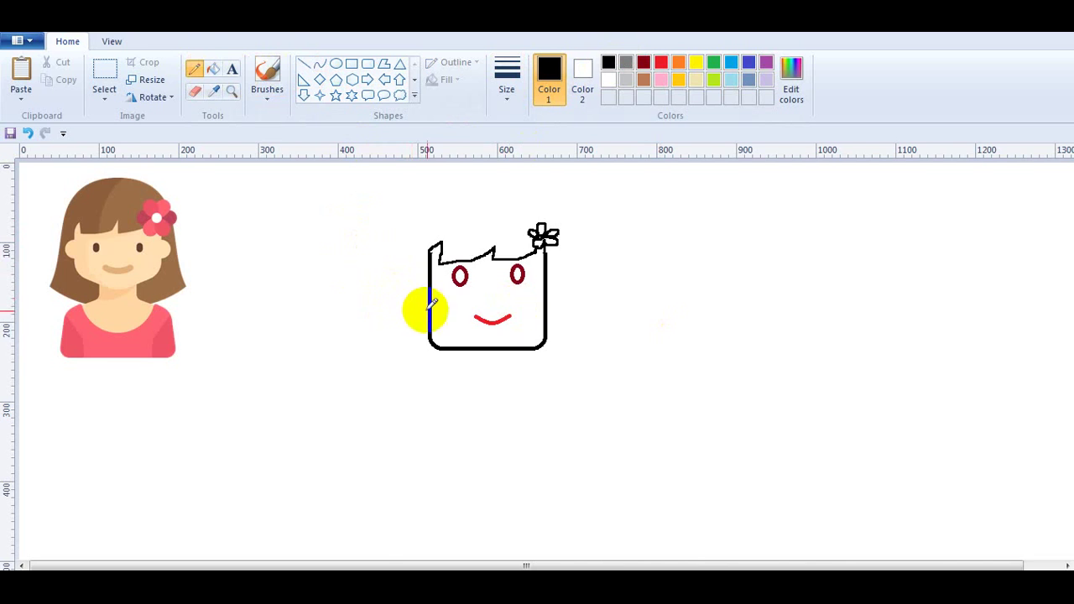
click(100, 81)
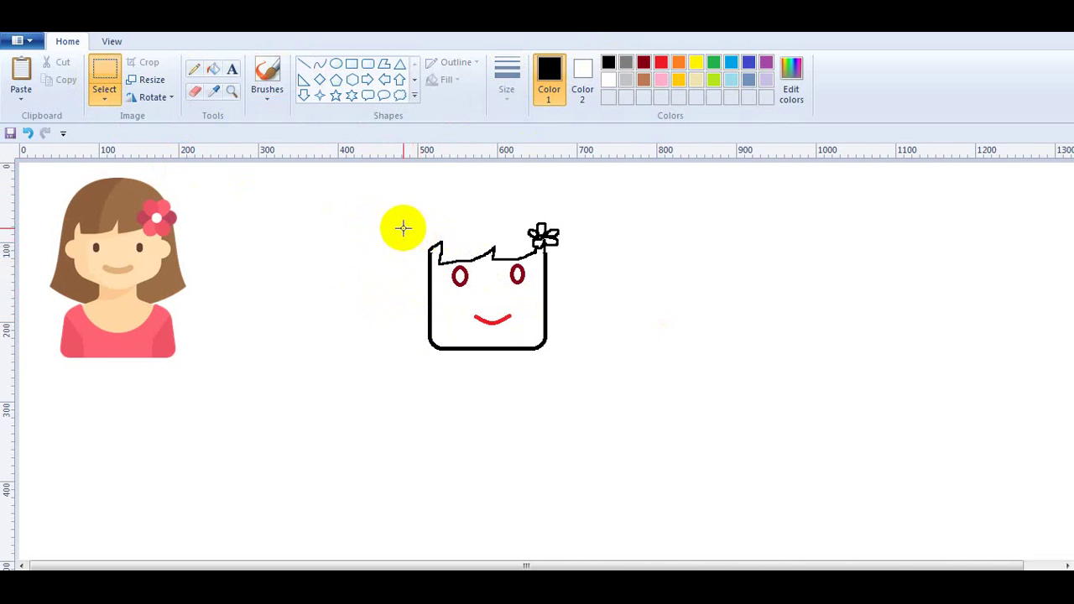
click(196, 69)
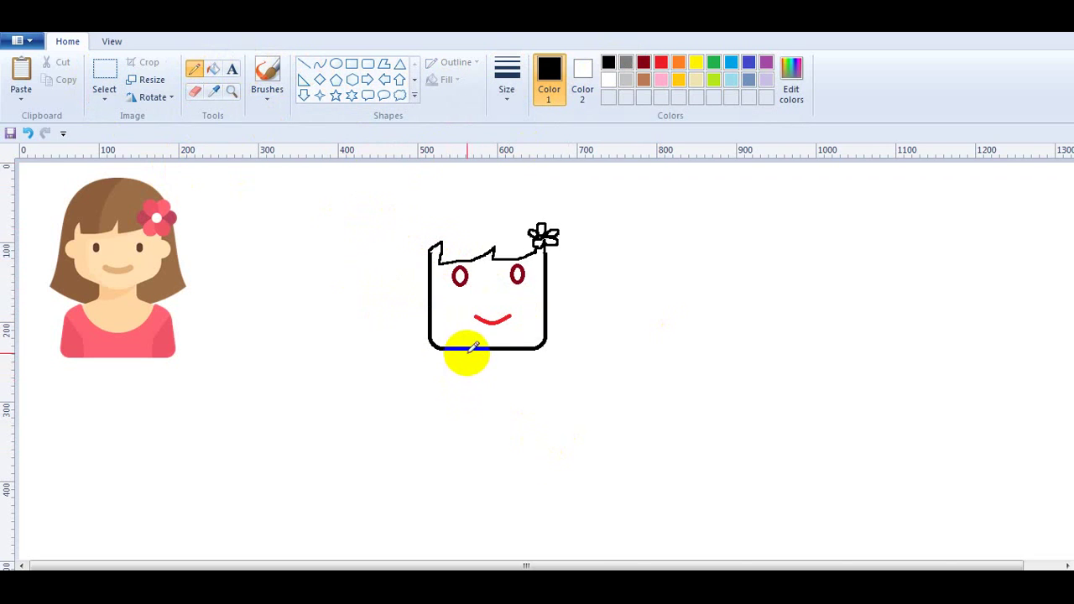
drag(466, 350, 453, 380)
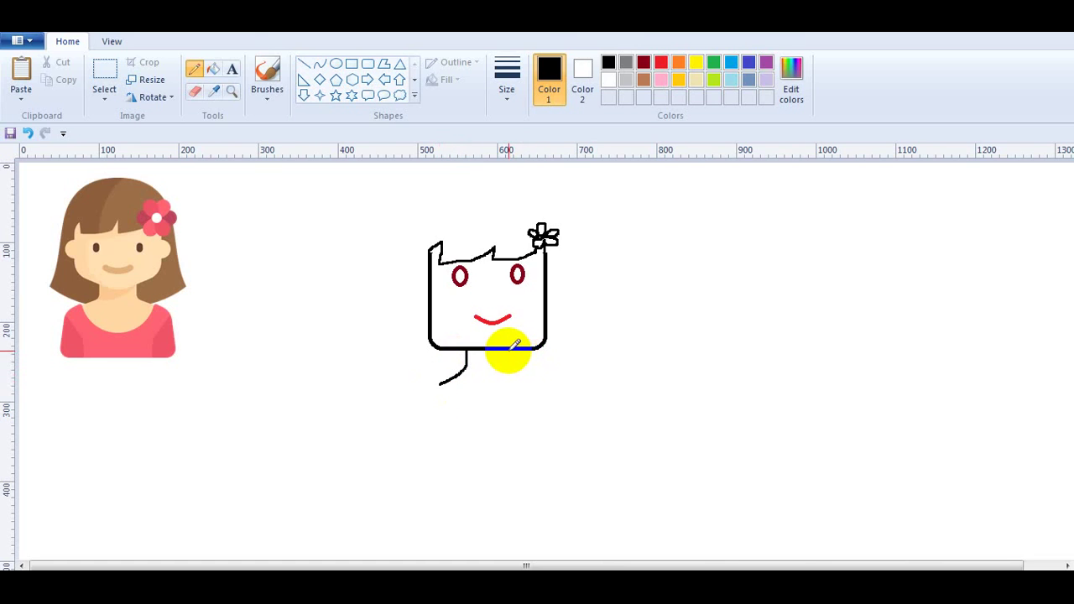
drag(507, 349, 538, 379)
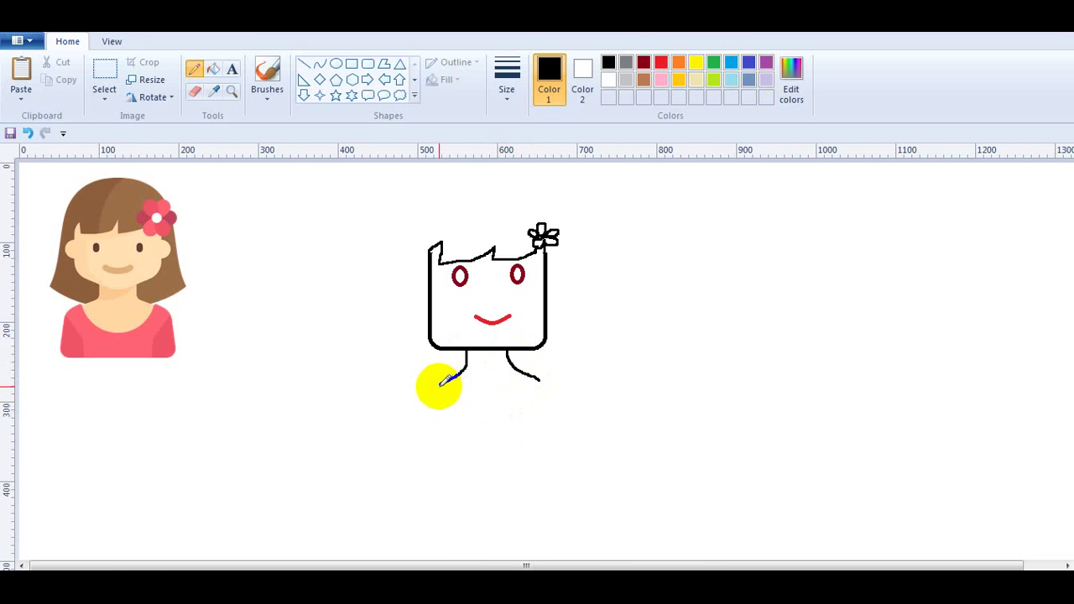
drag(440, 385, 440, 384)
drag(428, 324, 448, 351)
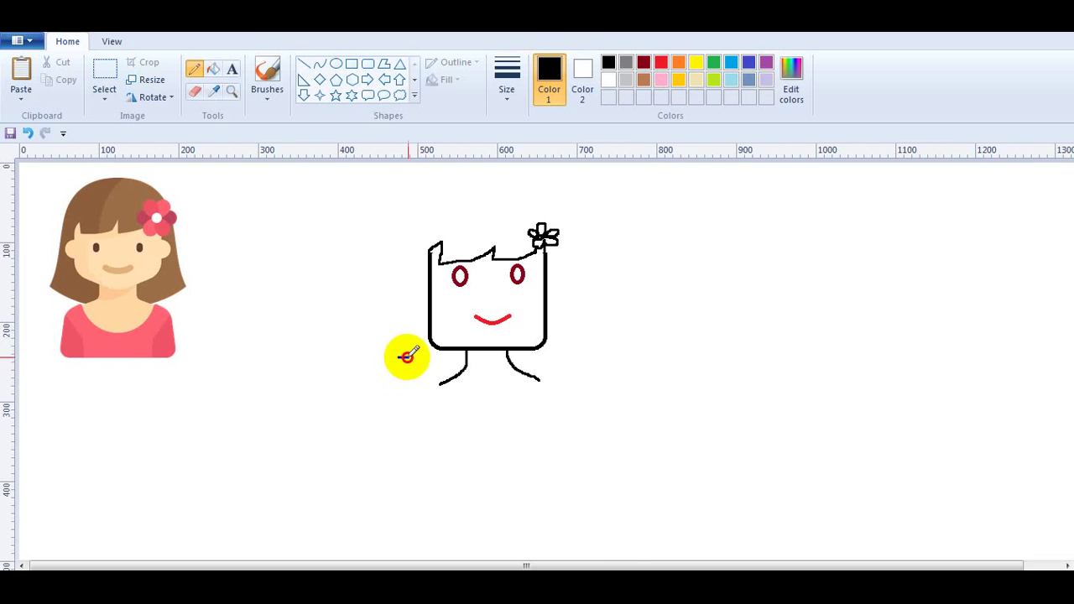
Step: Draw the lower hair edges with the Pencil, one stroke sloping up and outward from each side of the neck
drag(398, 357, 455, 375)
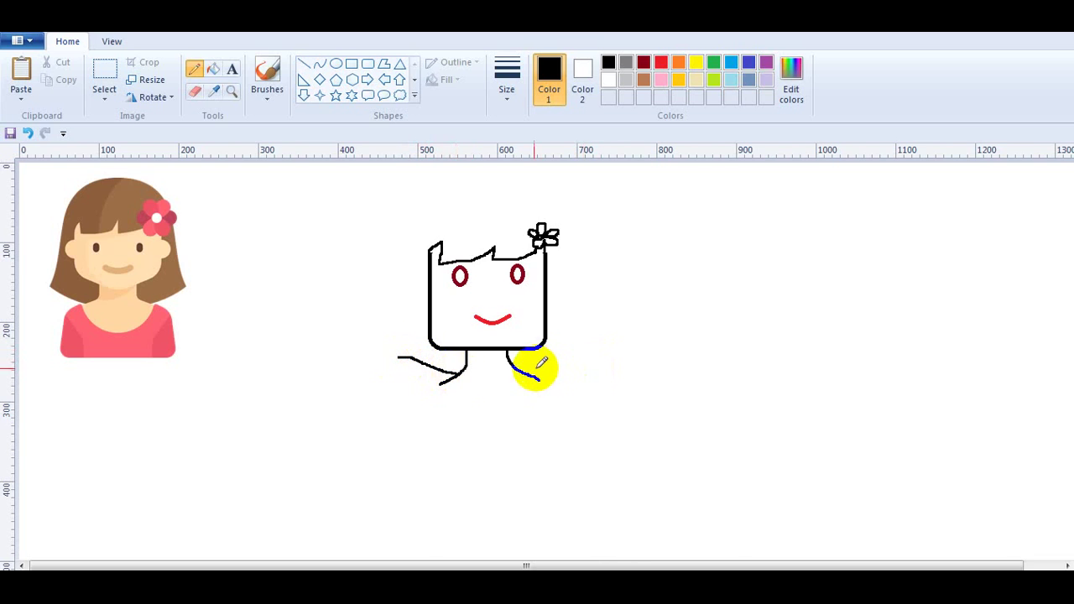
drag(527, 372, 540, 379)
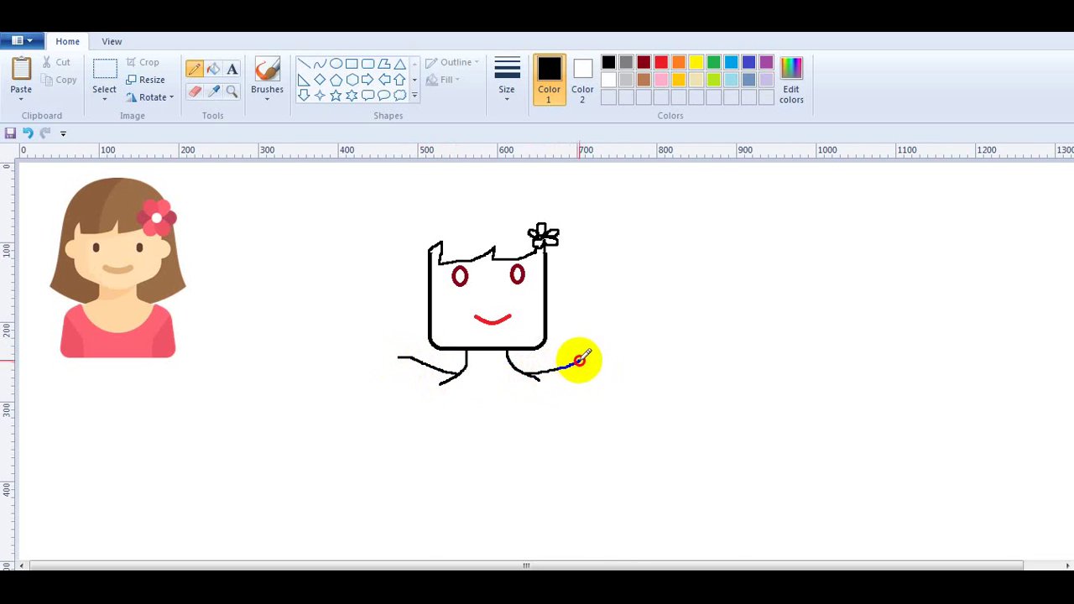
drag(587, 349, 588, 350)
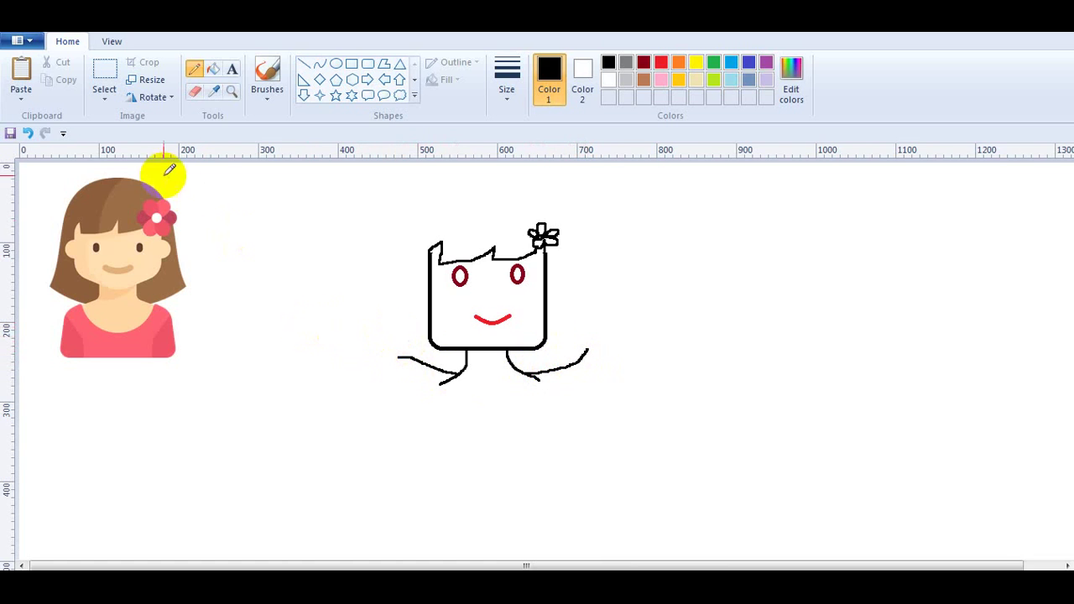
click(36, 133)
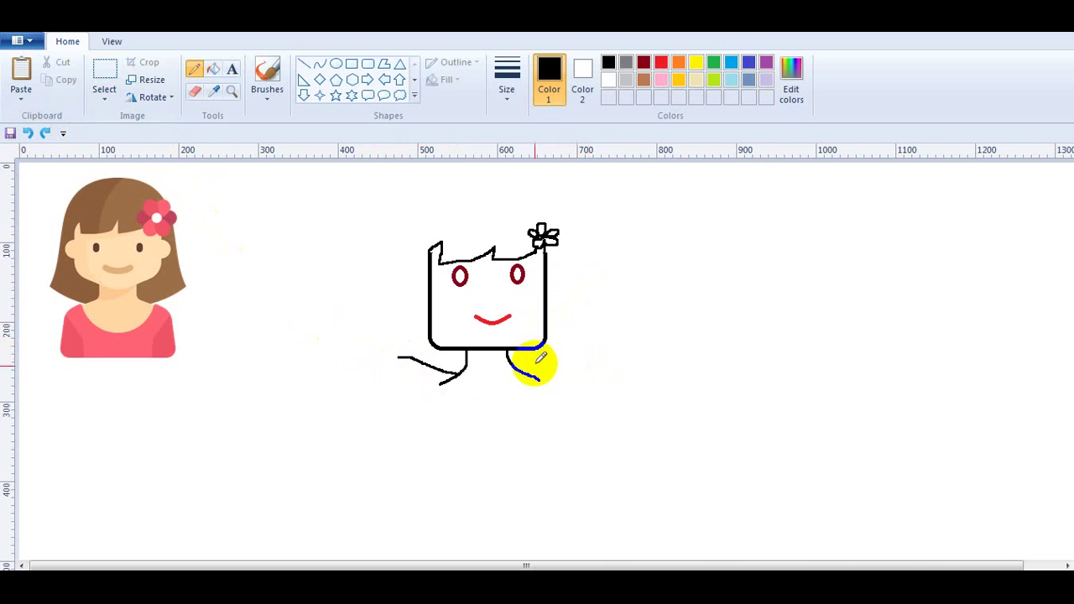
drag(538, 372, 601, 353)
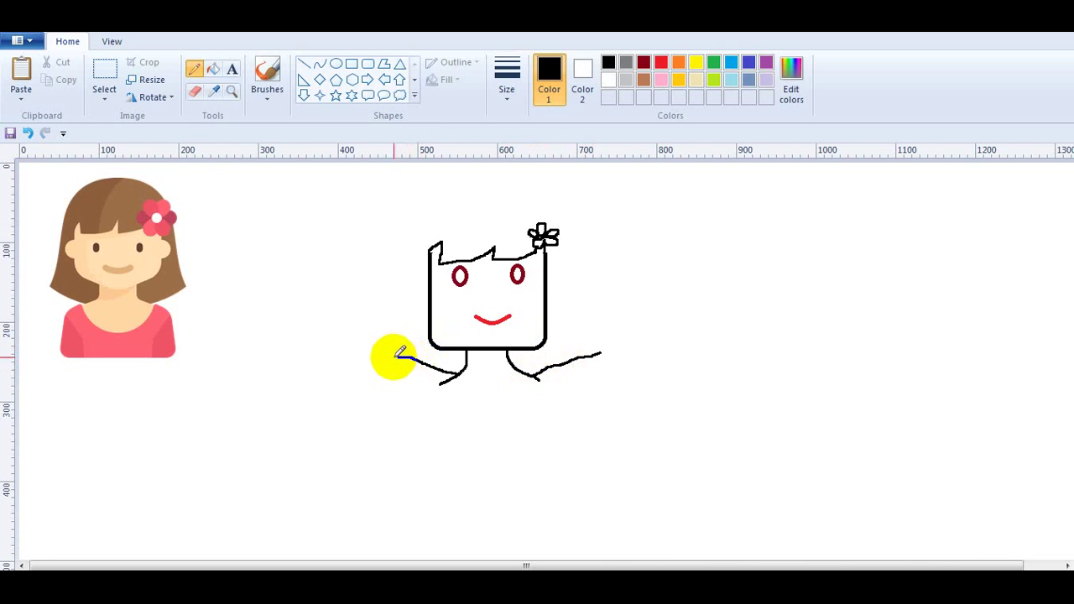
mouse_move(392, 352)
mouse_down()
mouse_move(393, 239)
mouse_move(408, 196)
mouse_move(459, 172)
mouse_move(533, 169)
mouse_move(569, 178)
mouse_move(590, 200)
mouse_move(599, 353)
mouse_up()
drag(520, 357, 507, 349)
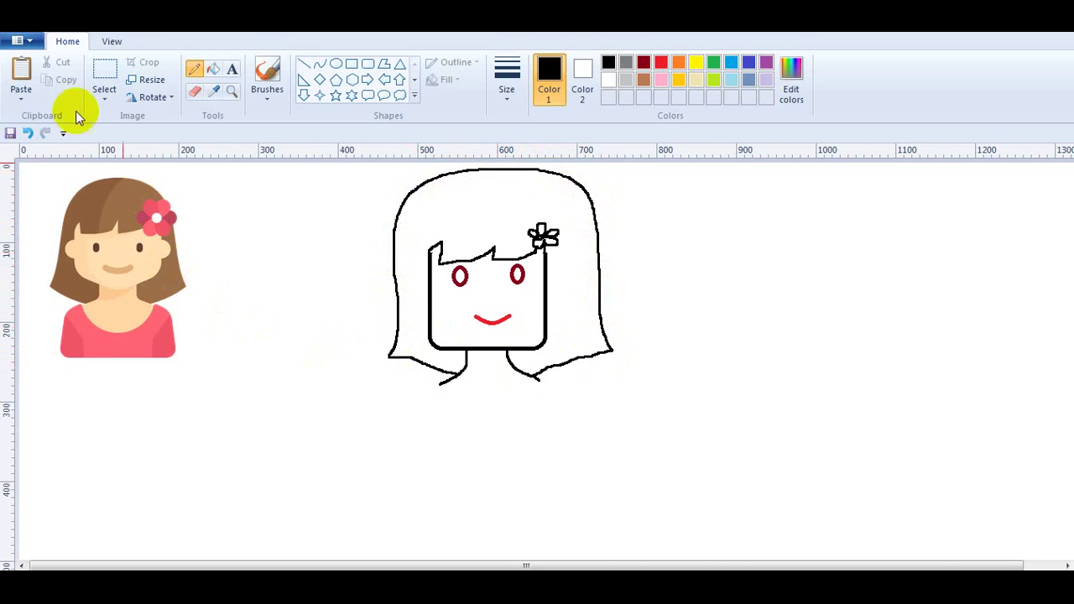
click(27, 132)
Step: Draw a rounded hair outline over the head joining both lower hair edges, then erase and redraw its curve beside the flower
mouse_move(424, 362)
mouse_down()
mouse_move(401, 358)
mouse_move(400, 244)
mouse_move(422, 210)
mouse_move(479, 192)
mouse_move(530, 193)
mouse_move(570, 210)
mouse_move(571, 307)
mouse_move(597, 353)
mouse_up()
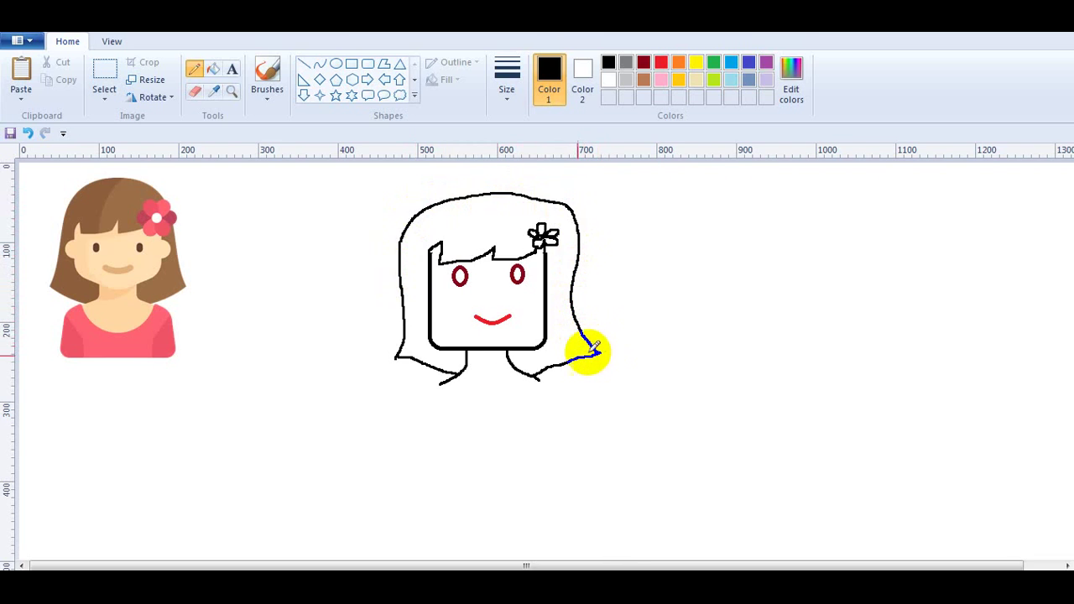
click(199, 92)
mouse_move(563, 204)
mouse_down()
mouse_move(583, 239)
mouse_move(558, 202)
mouse_up()
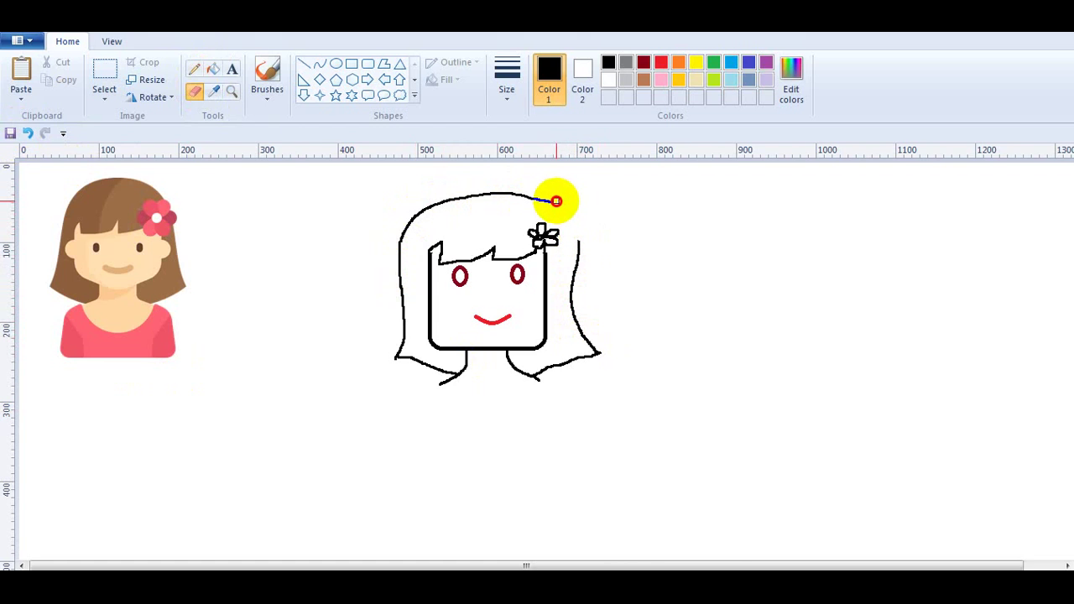
click(194, 69)
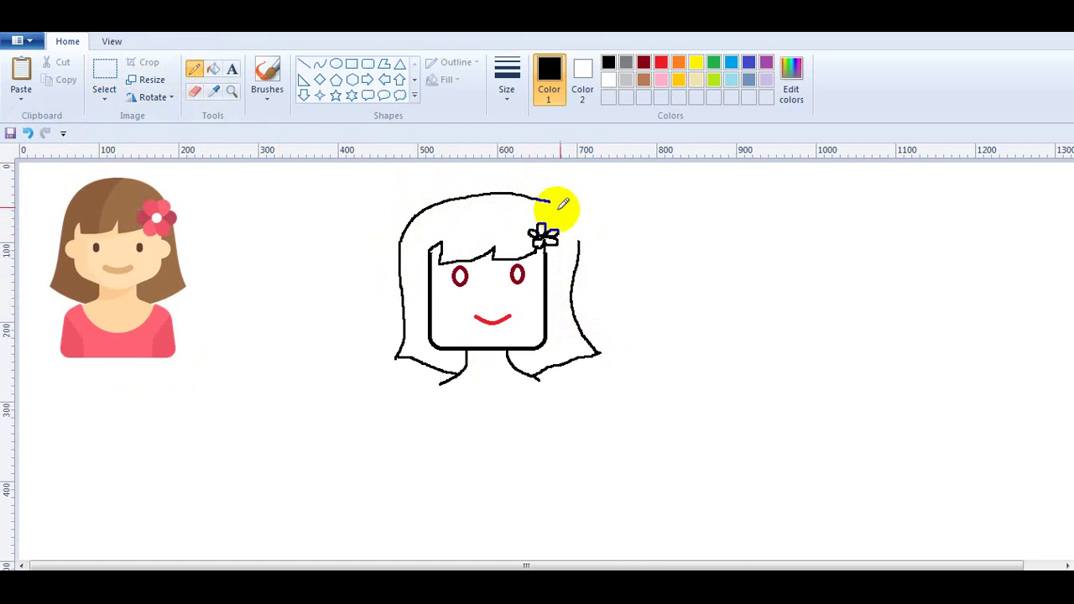
mouse_move(559, 207)
mouse_down()
mouse_move(552, 194)
mouse_move(577, 240)
mouse_move(574, 267)
mouse_up()
Step: Draw the dress's curved neckline and two sleeves sloping down and outward from the shoulders with the Pencil
mouse_move(460, 370)
mouse_down()
mouse_move(441, 382)
mouse_move(479, 391)
mouse_move(541, 377)
mouse_move(446, 381)
mouse_move(391, 429)
mouse_move(388, 449)
mouse_move(431, 445)
mouse_move(389, 467)
mouse_move(372, 448)
mouse_up()
mouse_move(509, 370)
mouse_down()
mouse_move(566, 383)
mouse_move(627, 433)
mouse_up()
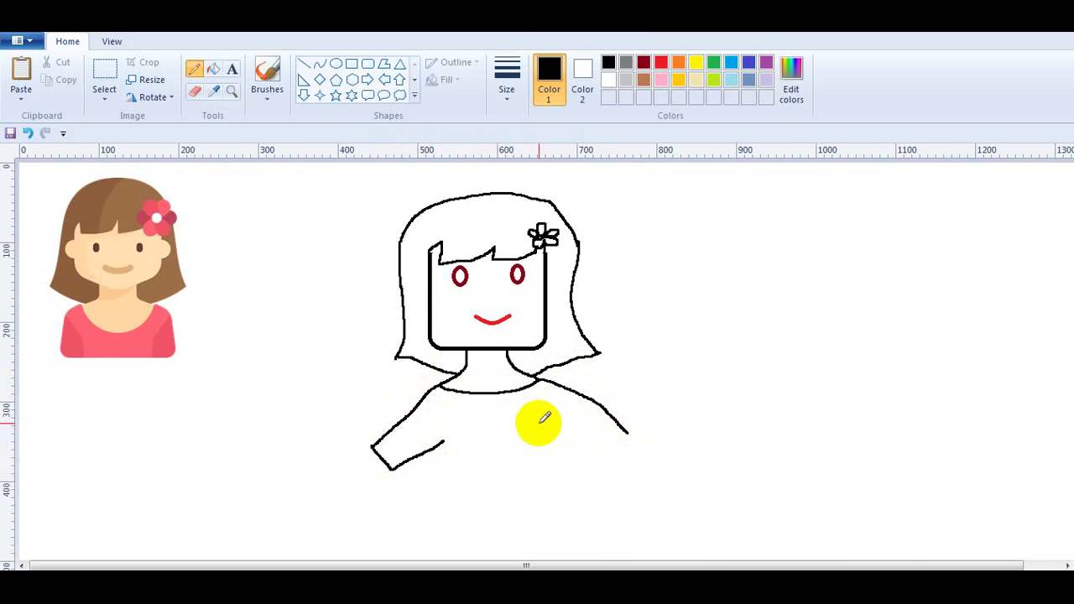
mouse_move(539, 422)
mouse_down()
mouse_move(608, 453)
mouse_move(628, 433)
mouse_up()
Step: Draw the dress's two flared sides down to the canvas's lower edge and a small rounded hand on each sleeve
drag(451, 438, 392, 559)
mouse_move(538, 423)
mouse_down()
mouse_move(566, 429)
mouse_move(596, 558)
mouse_up()
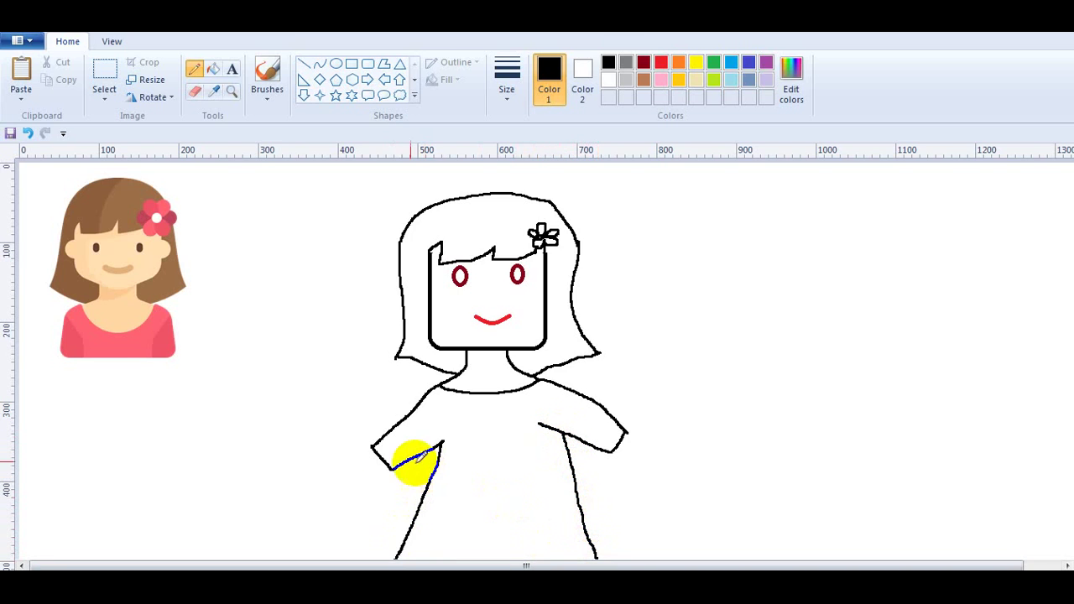
mouse_move(391, 467)
mouse_down()
mouse_move(376, 447)
mouse_move(355, 460)
mouse_move(390, 467)
mouse_up()
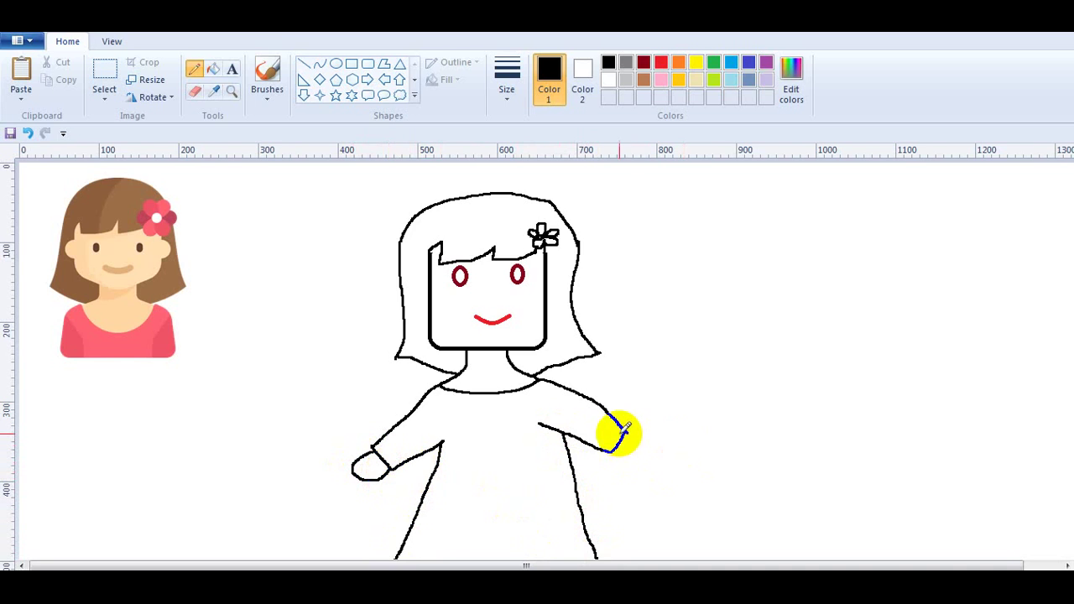
mouse_move(619, 431)
mouse_down()
mouse_move(643, 443)
mouse_move(640, 460)
mouse_move(614, 452)
mouse_up()
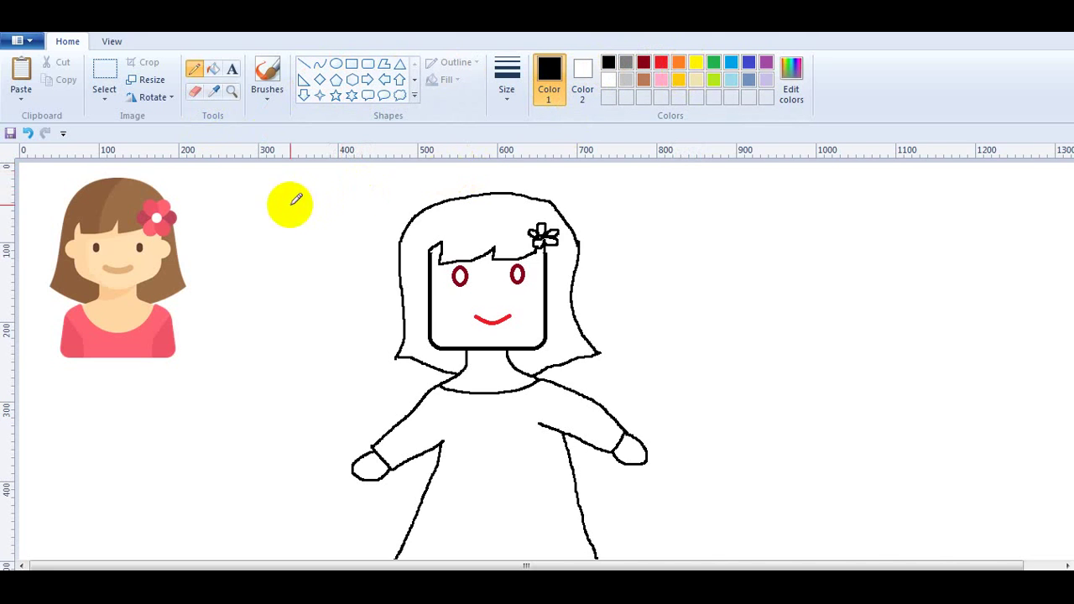
Step: Draw a black circle about 25 pixels wide as a button on the dress's chest and move it slightly downward
click(336, 63)
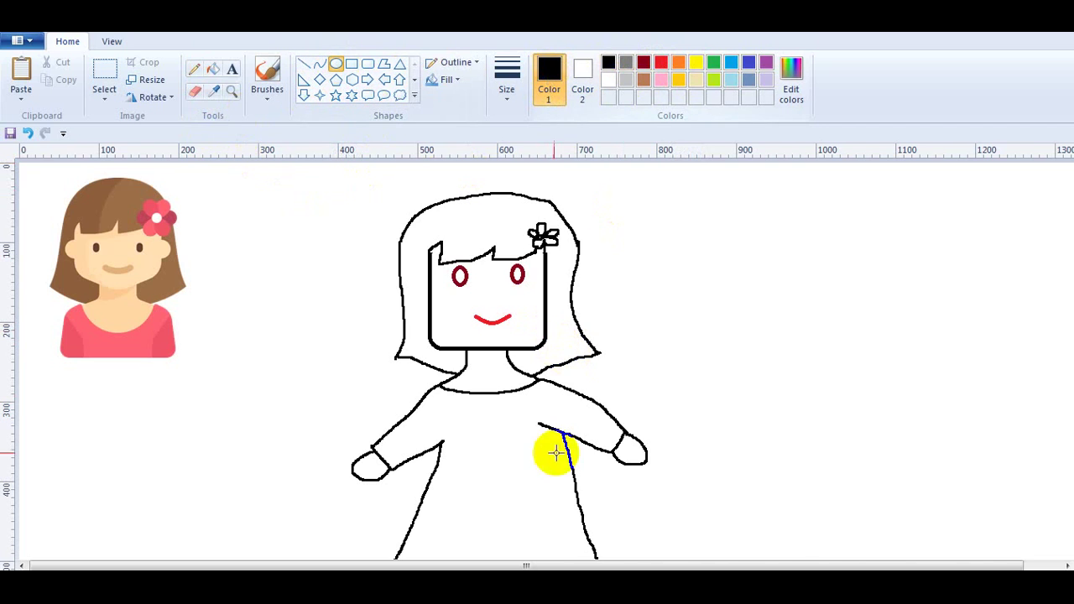
drag(492, 422, 499, 426)
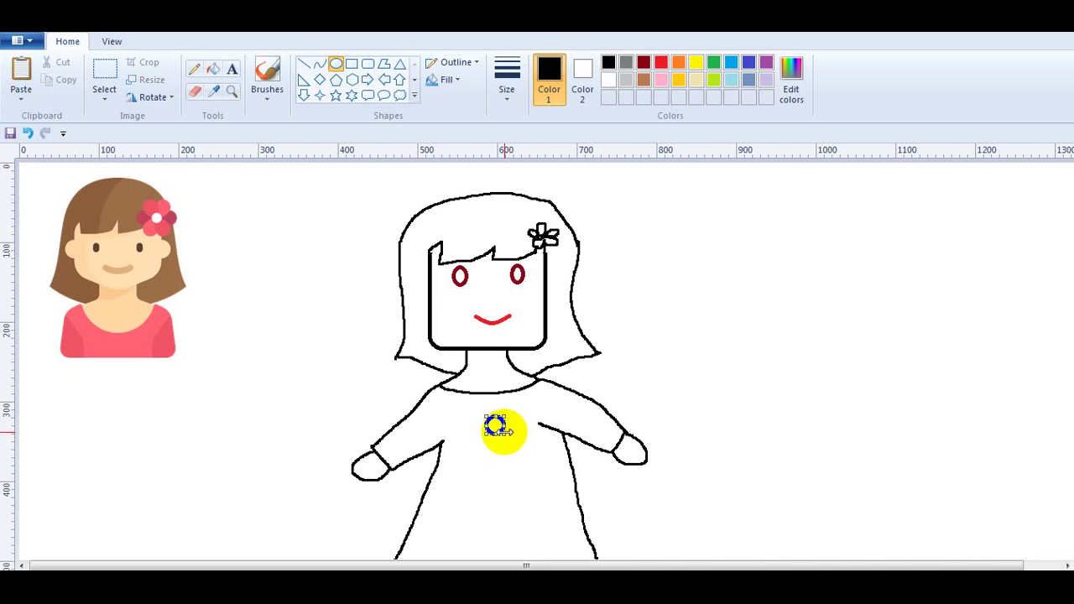
click(105, 77)
drag(477, 407, 512, 434)
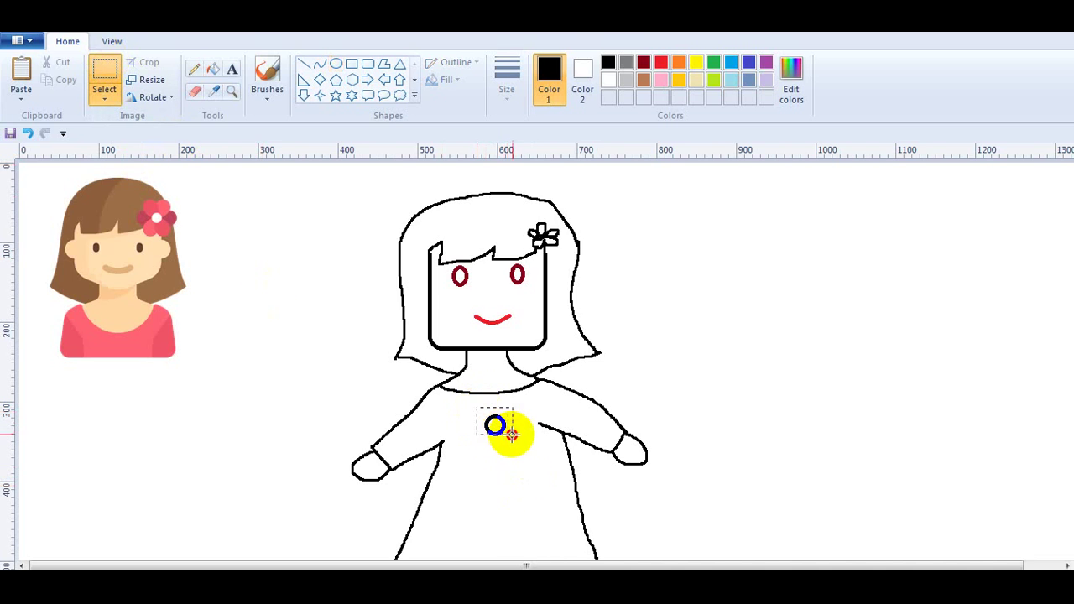
click(498, 434)
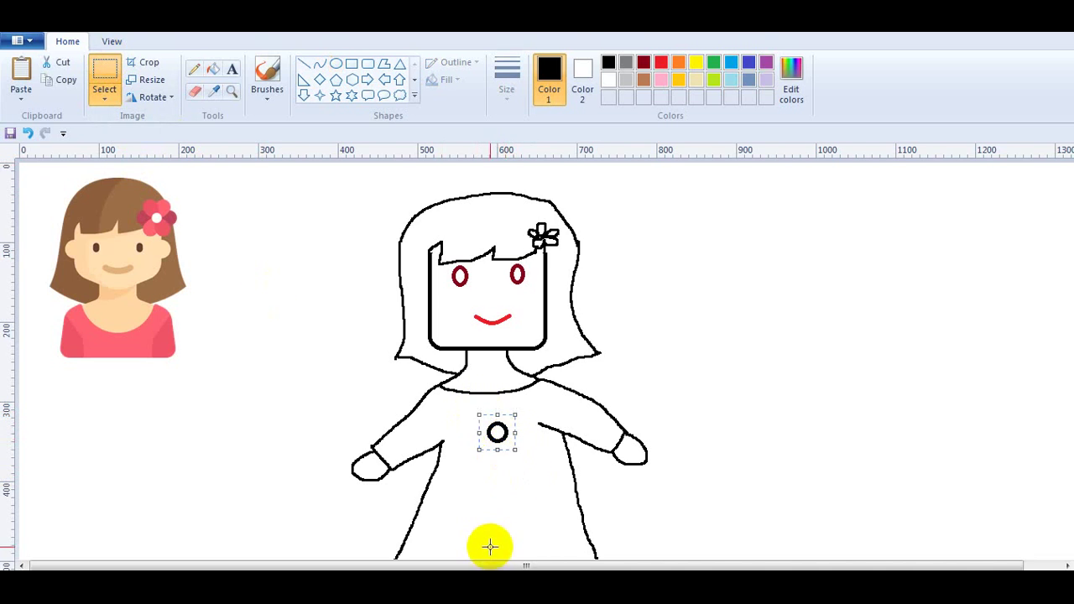
Step: Draw a crescent-shaped pocket about 90 pixels wide low on the dress and a hem line between the dress's sides
click(194, 69)
drag(472, 525, 542, 529)
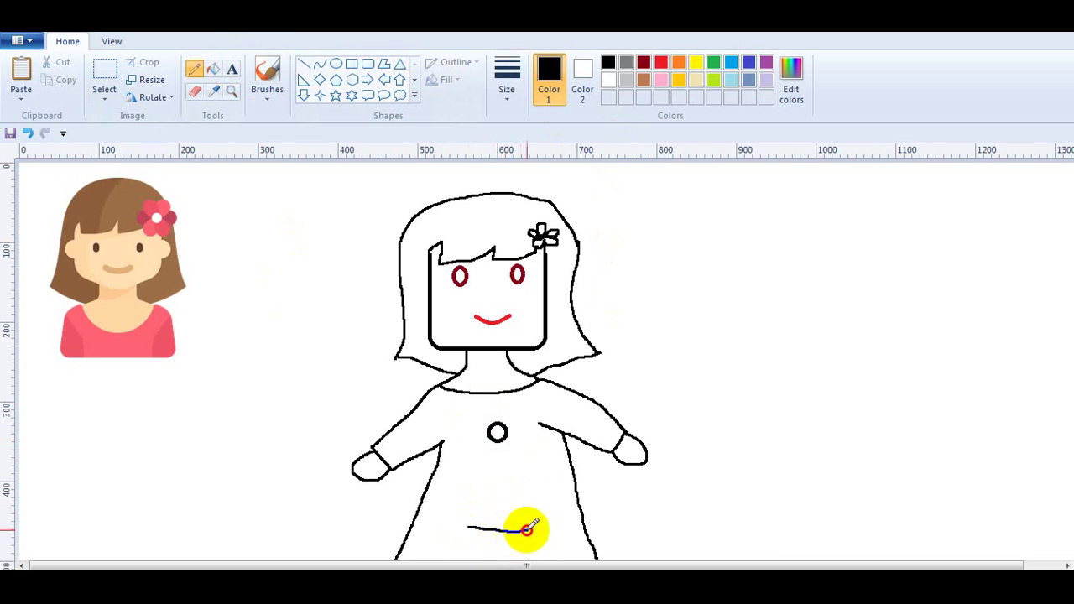
mouse_move(475, 534)
mouse_down()
mouse_move(493, 547)
mouse_move(539, 528)
mouse_up()
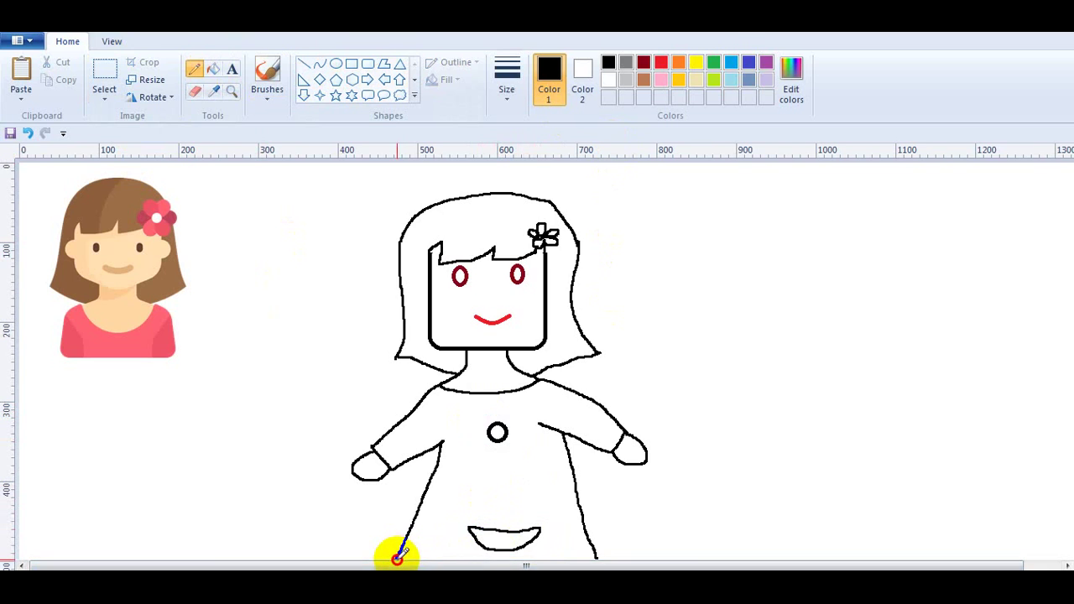
drag(398, 555, 595, 555)
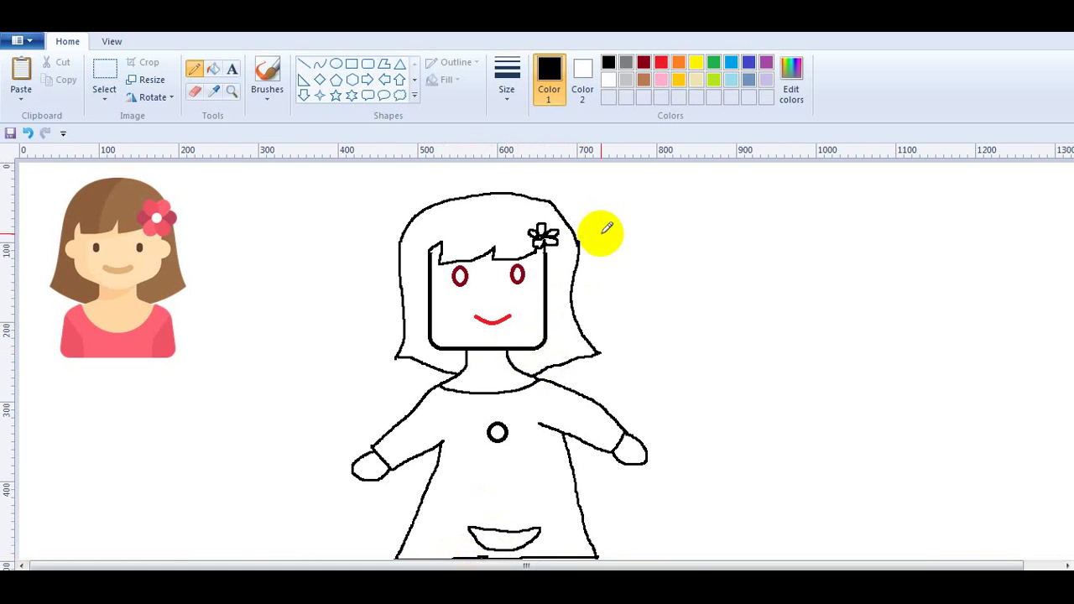
Step: Fill the face with pale beige
click(694, 80)
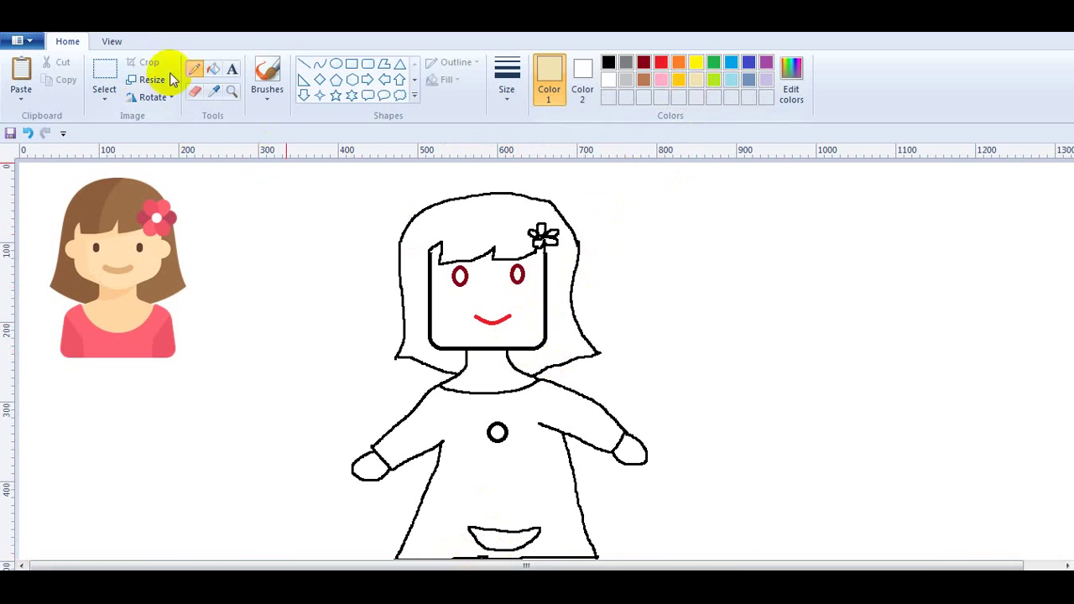
click(215, 70)
click(519, 299)
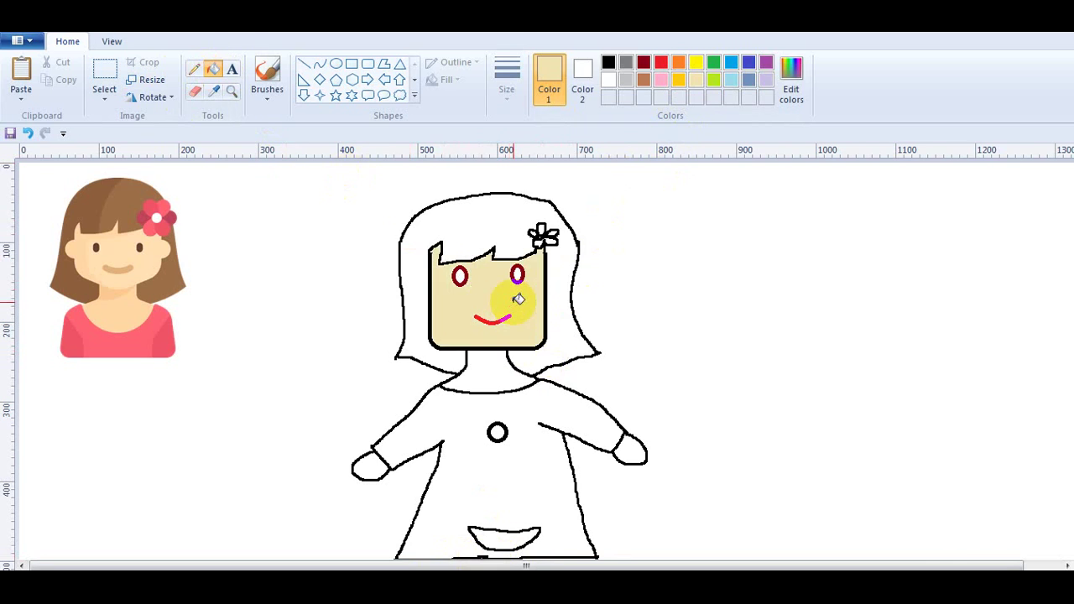
Step: Fill the hair with black and the dress with its sleeves with indigo blue
click(608, 62)
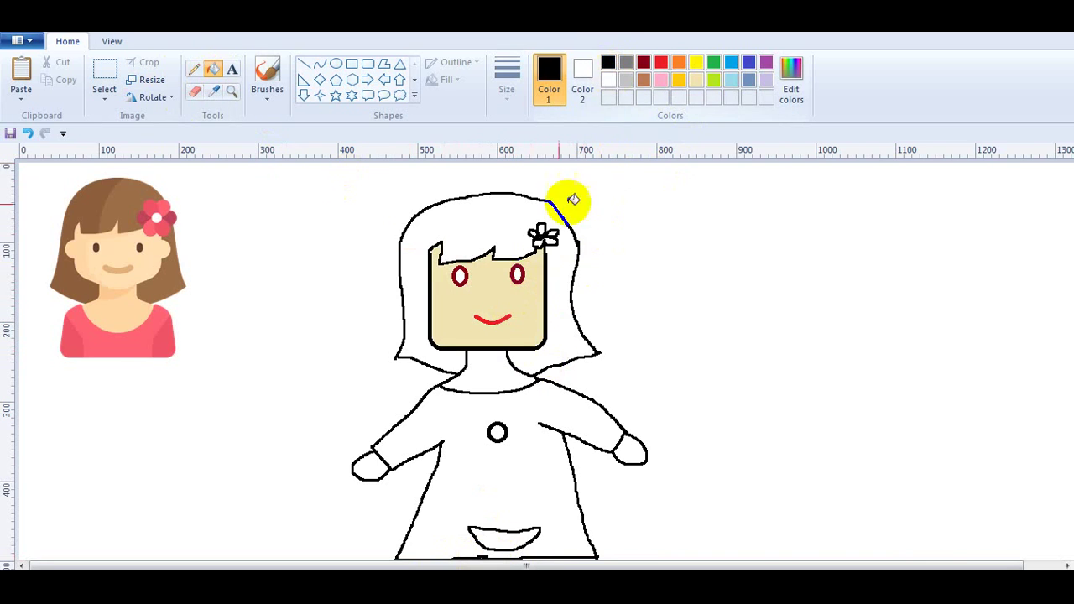
click(530, 220)
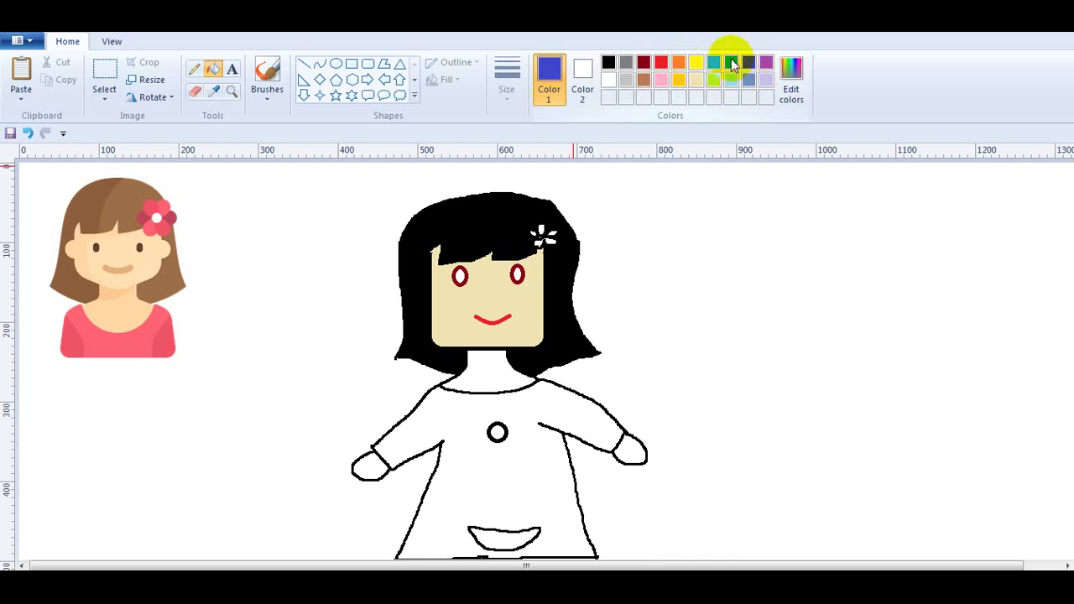
click(538, 477)
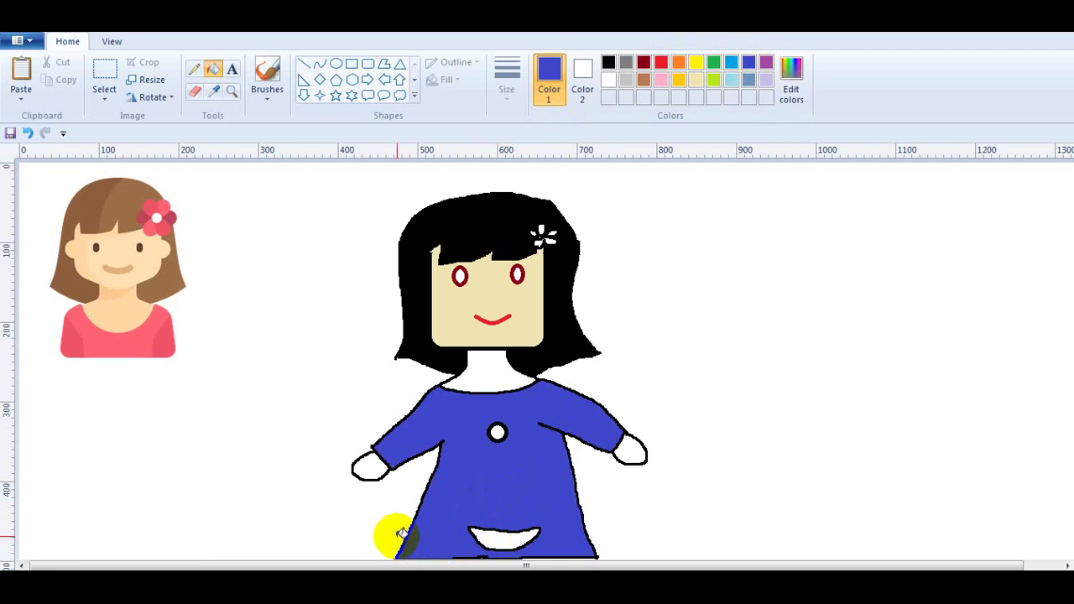
Step: Fill the inside of both eyes with black
click(464, 274)
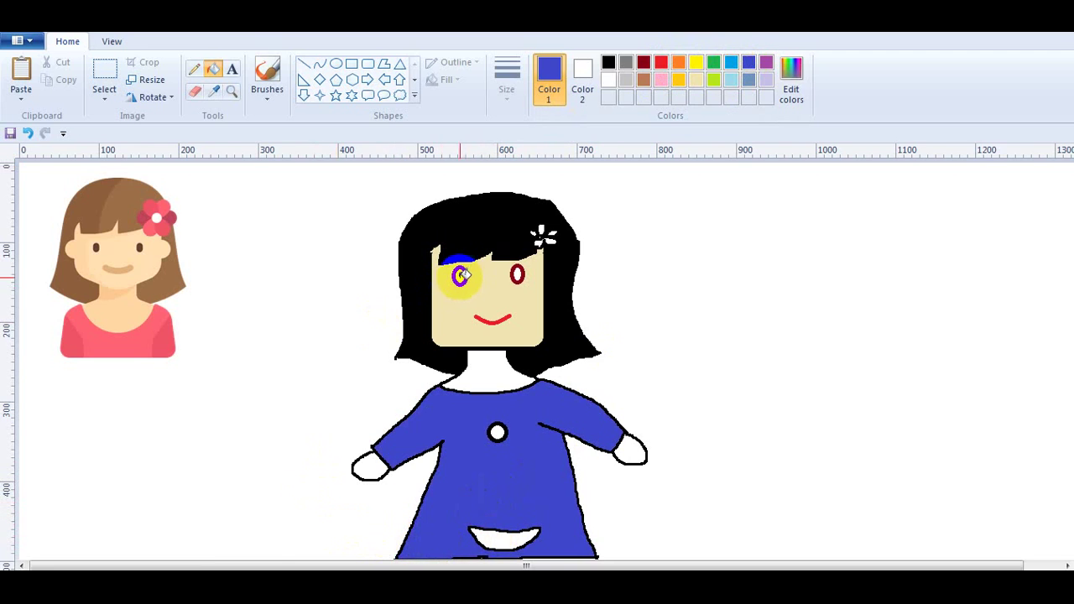
click(609, 62)
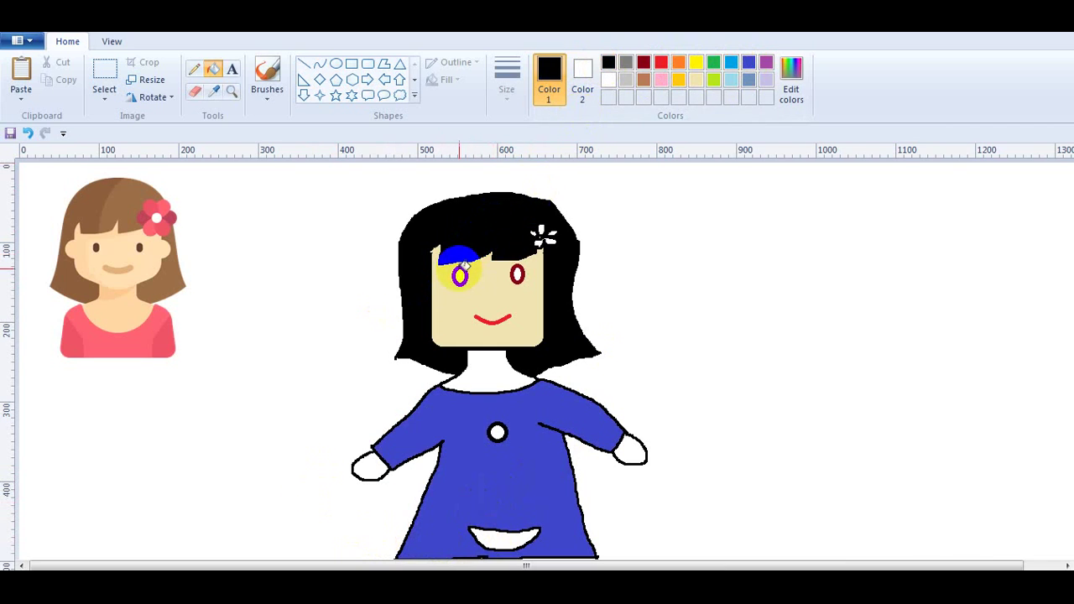
key(ctrl+z)
click(460, 277)
click(517, 275)
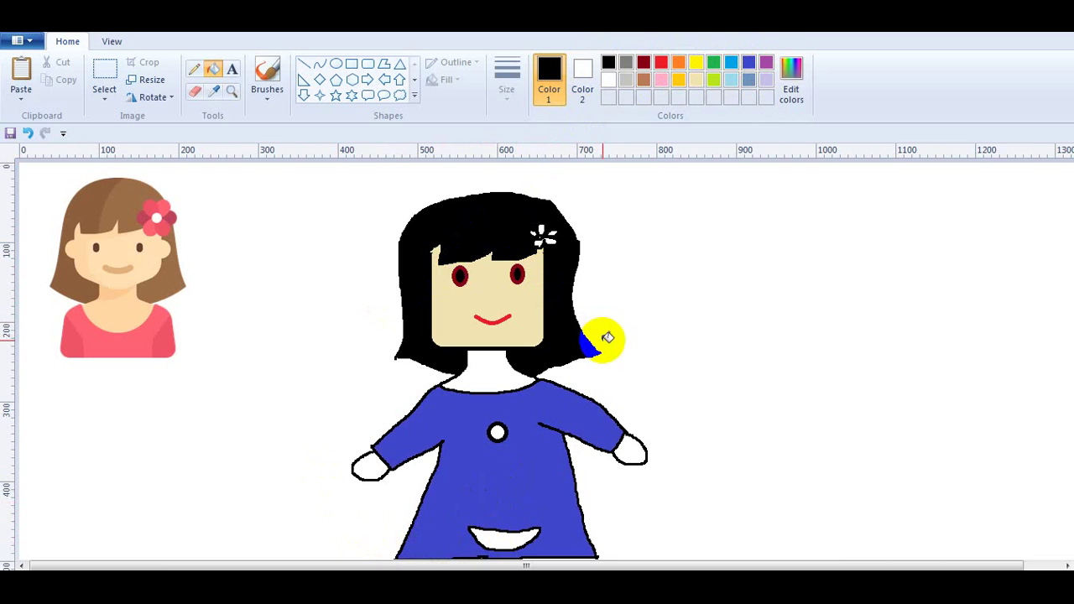
Step: Fill the round button on the dress with orange and the crescent-shaped pocket with yellow
click(594, 344)
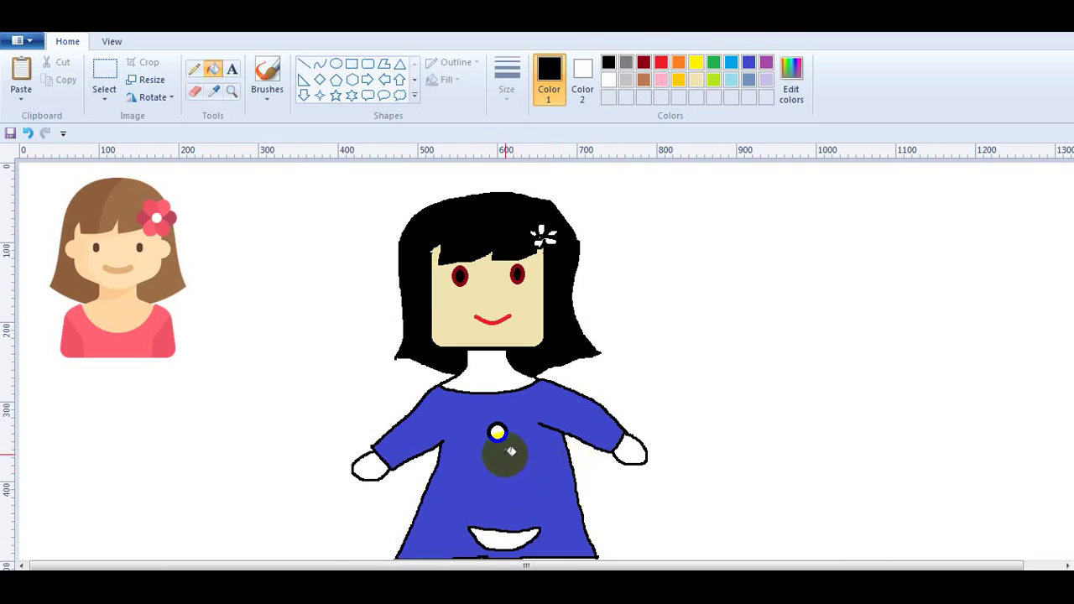
click(678, 63)
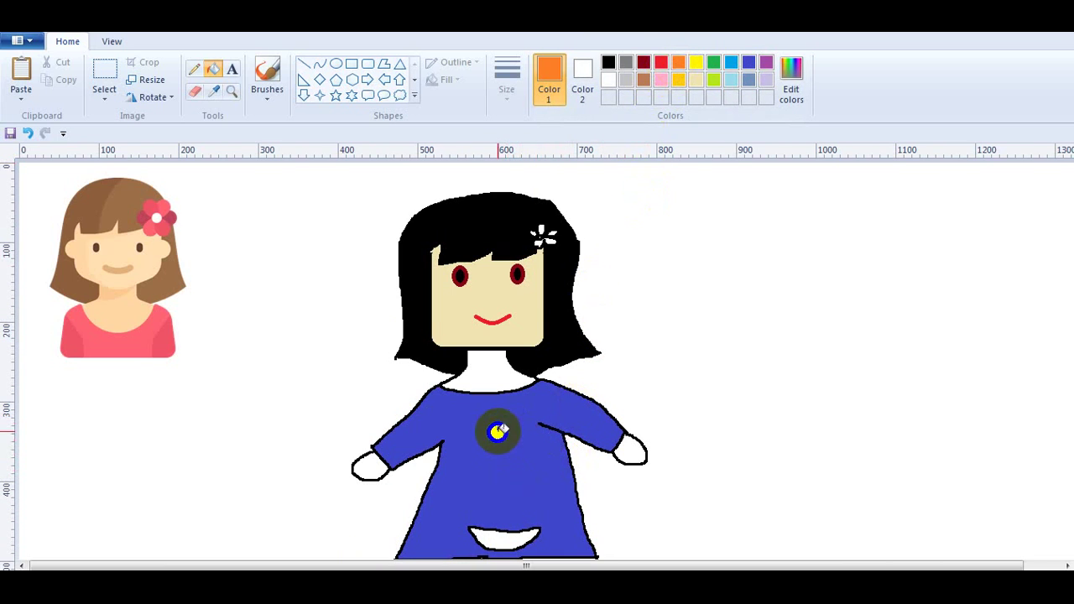
click(499, 431)
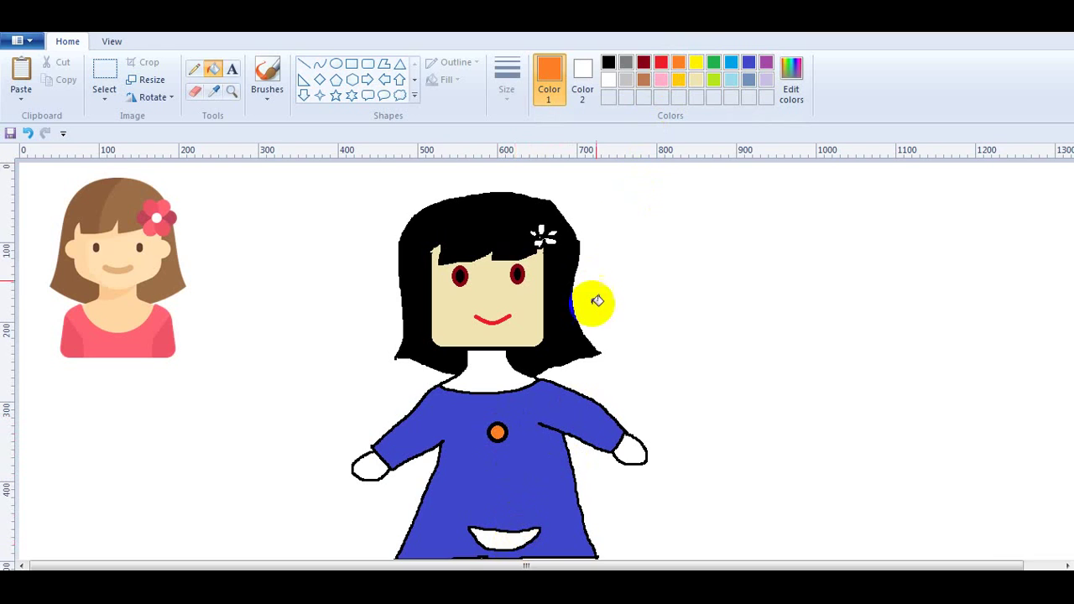
click(696, 64)
click(507, 535)
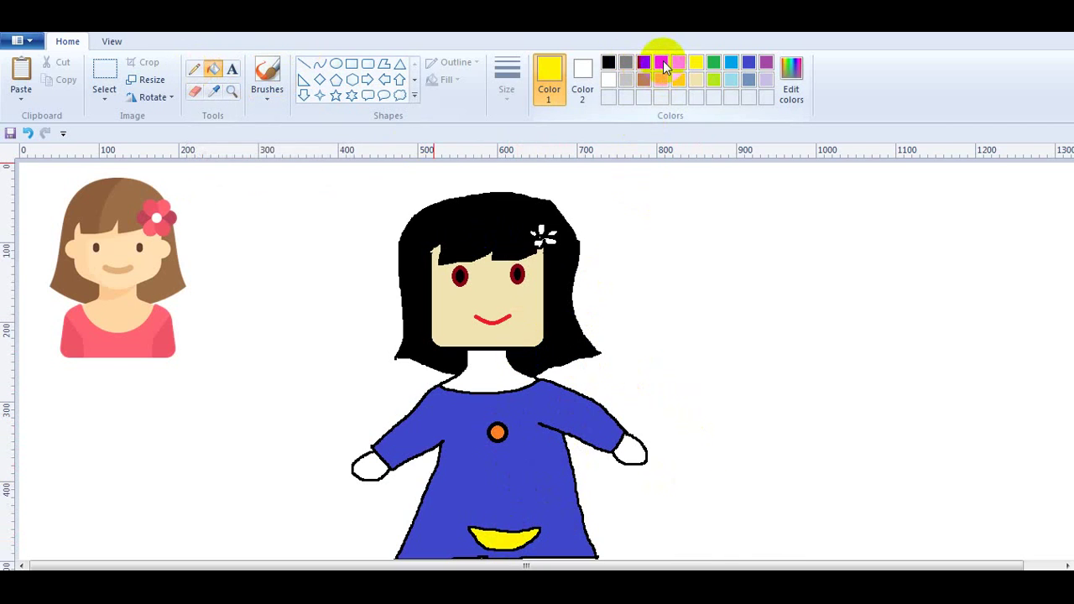
Step: Fill the petals of the small flower in the hair with orange
click(678, 64)
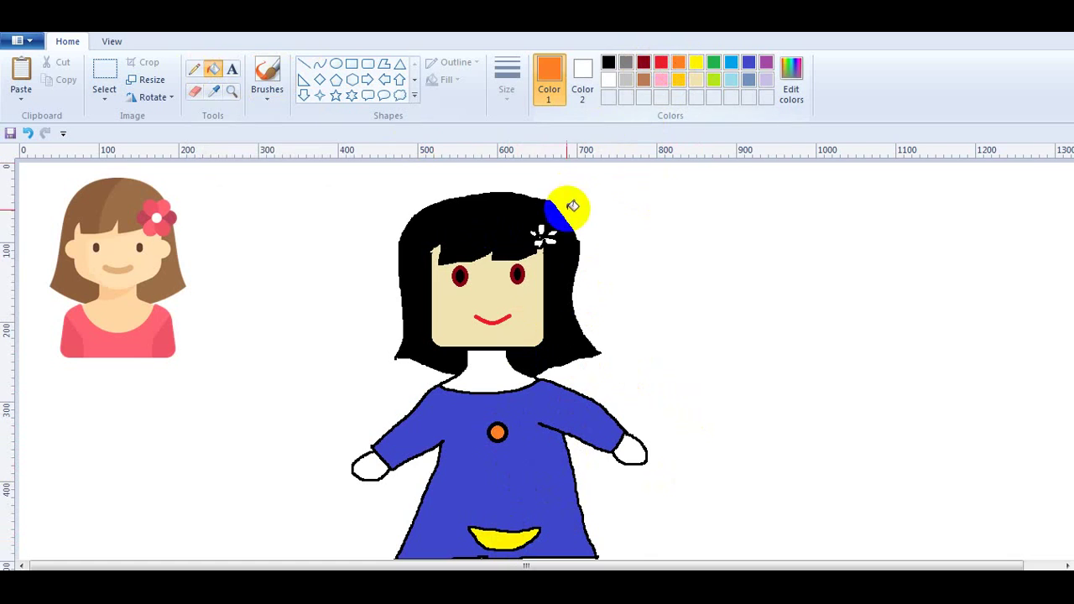
click(543, 233)
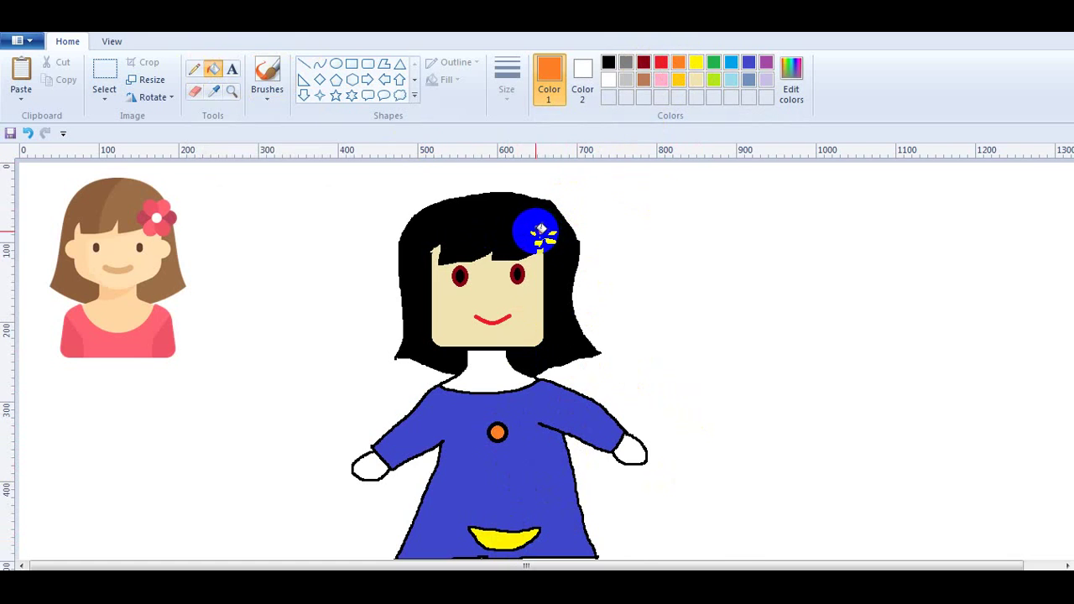
click(544, 236)
click(553, 237)
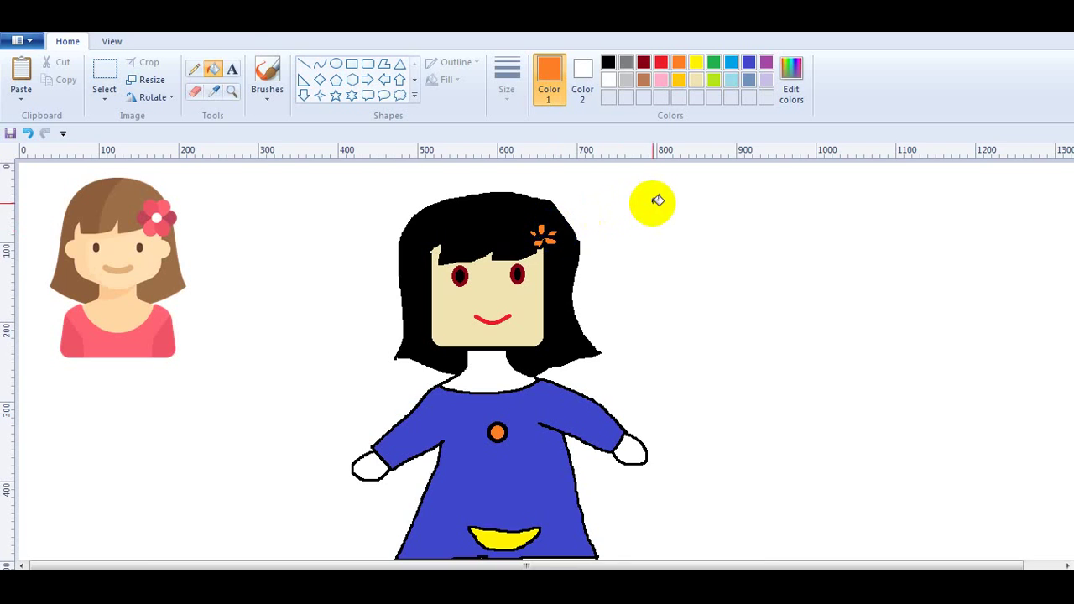
click(514, 203)
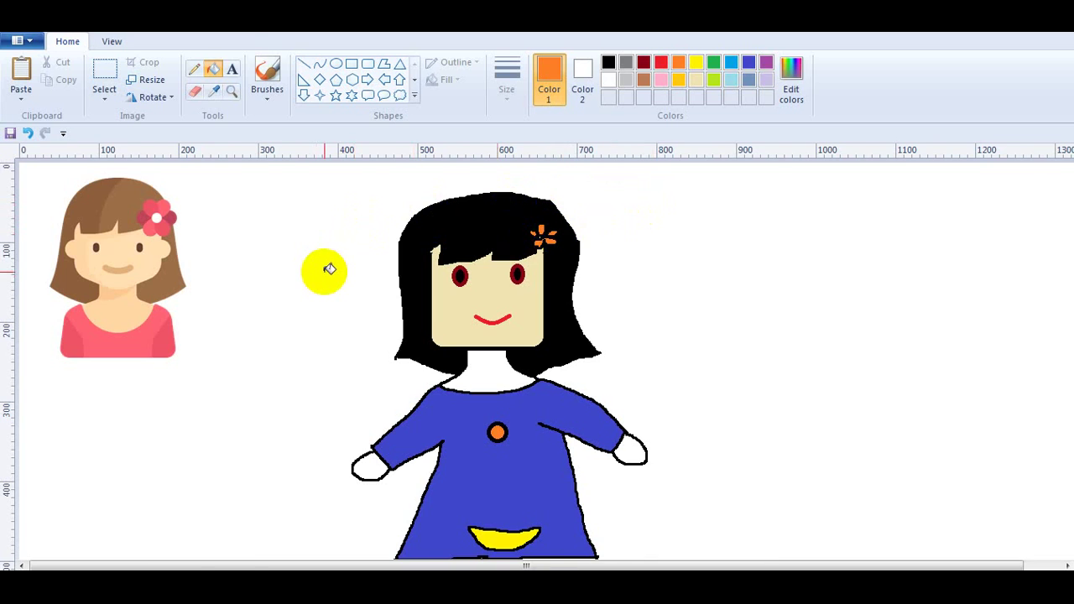